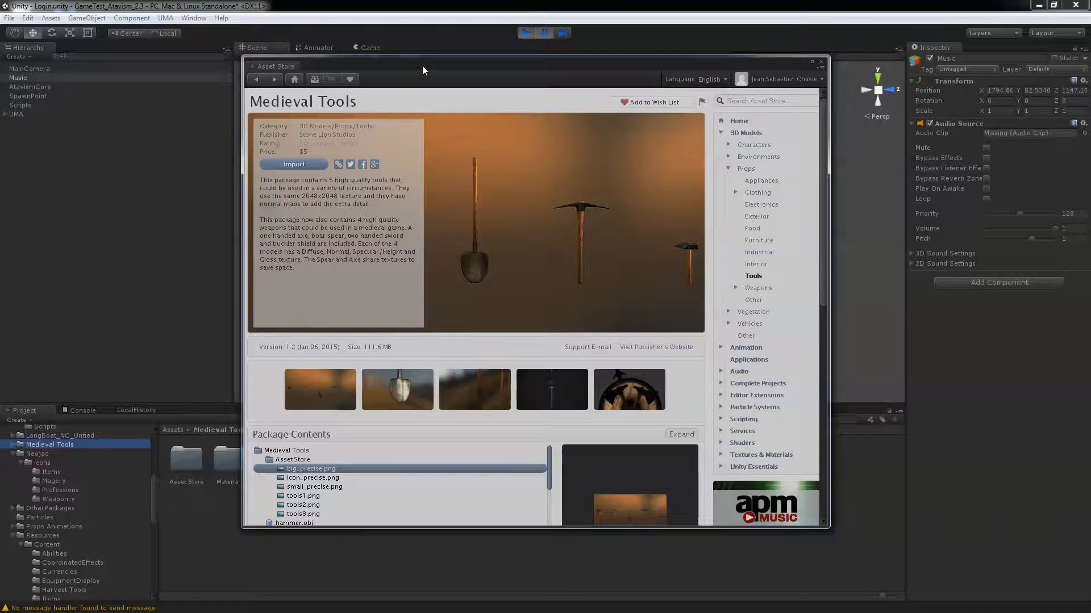
Place the hatchet model from the Medieval Tools folder in the scene and set its position to 0, 0, 0.
{"action": "left_click_drag", "start_coordinate": [422, 65], "coordinate": [1090, 79]}
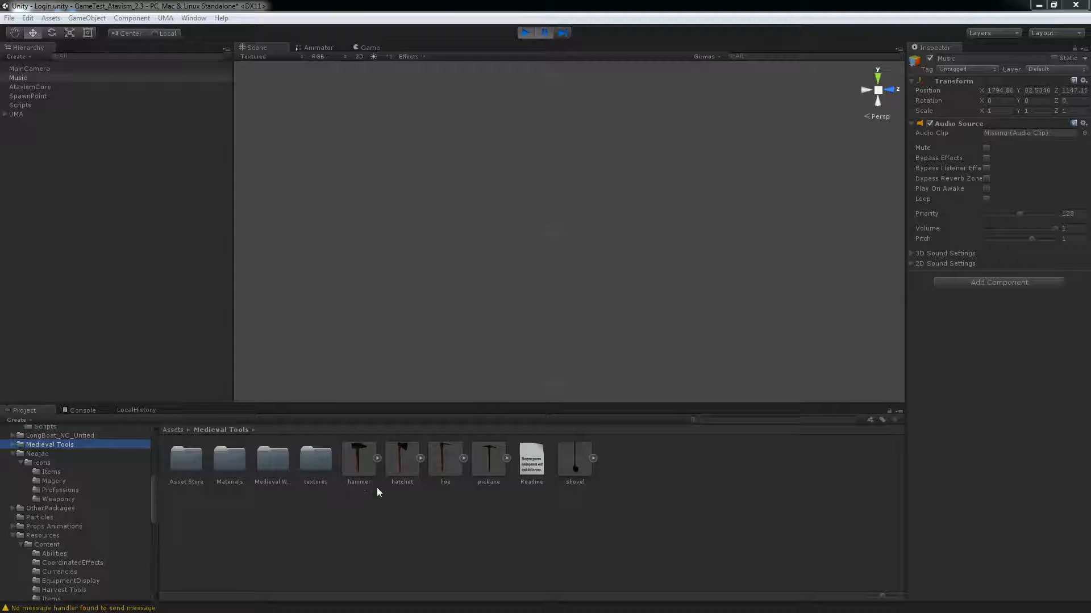
{"action": "left_click_drag", "start_coordinate": [400, 462], "coordinate": [537, 248]}
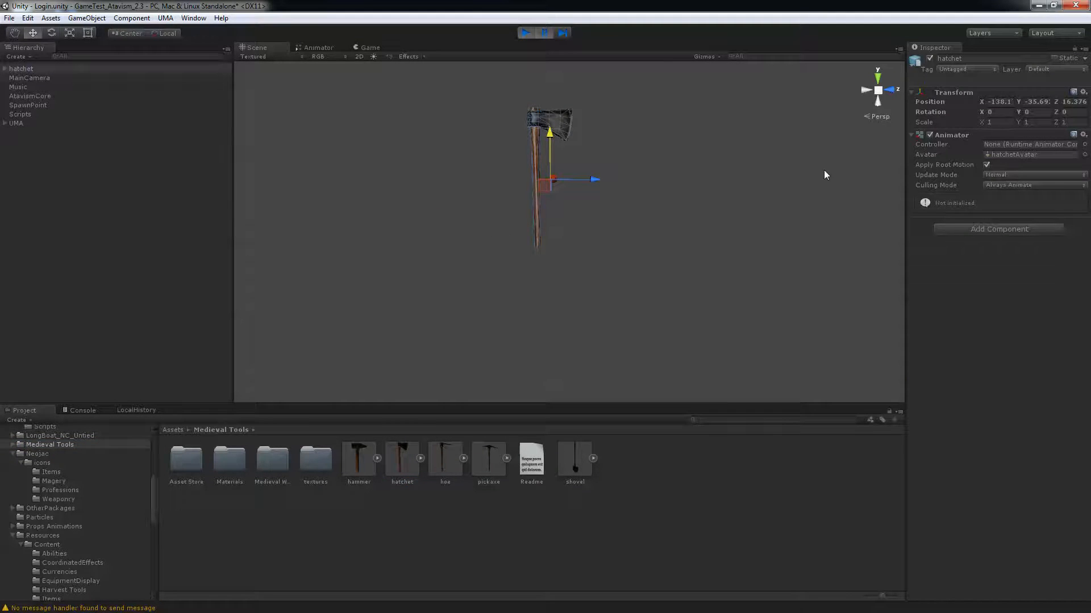
{"action": "left_click", "coordinate": [989, 101]}
{"action": "type", "text": "0"}
{"action": "key", "text": "Tab"}
{"action": "type", "text": "0"}
{"action": "key", "text": "Tab"}
{"action": "type", "text": "0"}
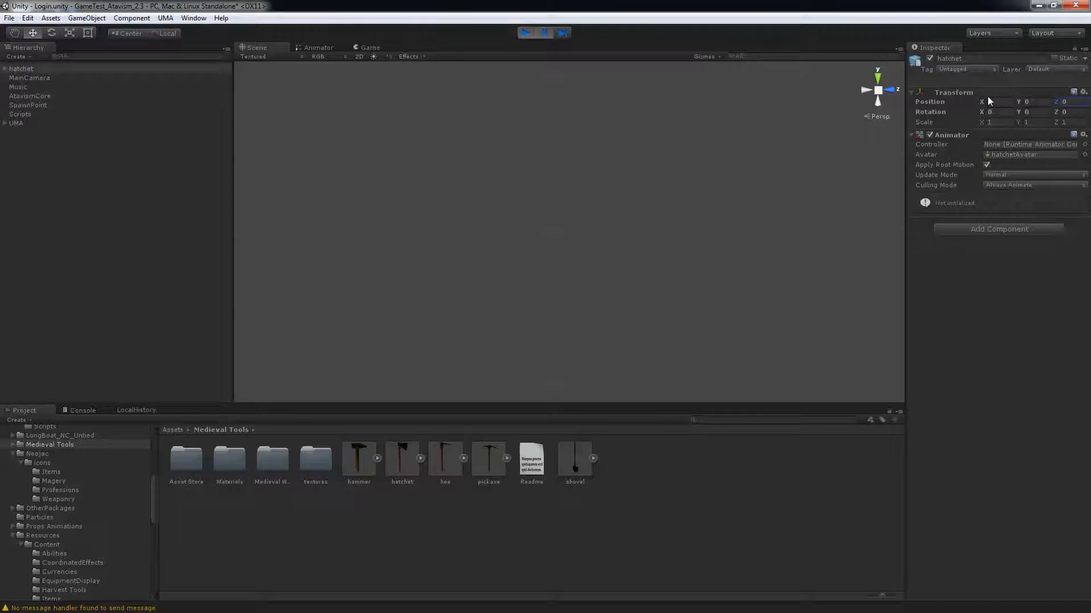
{"action": "double_click", "coordinate": [31, 67]}
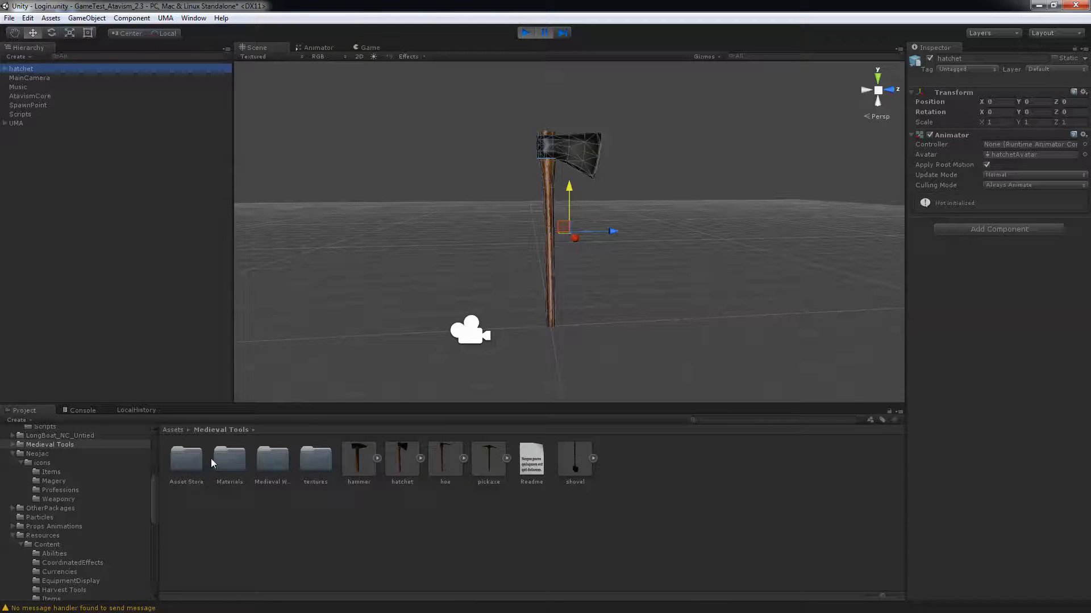
Add the UMA_Human_Female_Atavism character from the Resources folder to the scene and set its position to 0, 0, 0.
{"action": "mouse_move", "coordinate": [152, 502]}
{"action": "left_mouse_down"}
{"action": "mouse_move", "coordinate": [148, 556]}
{"action": "mouse_move", "coordinate": [153, 514]}
{"action": "left_mouse_up"}
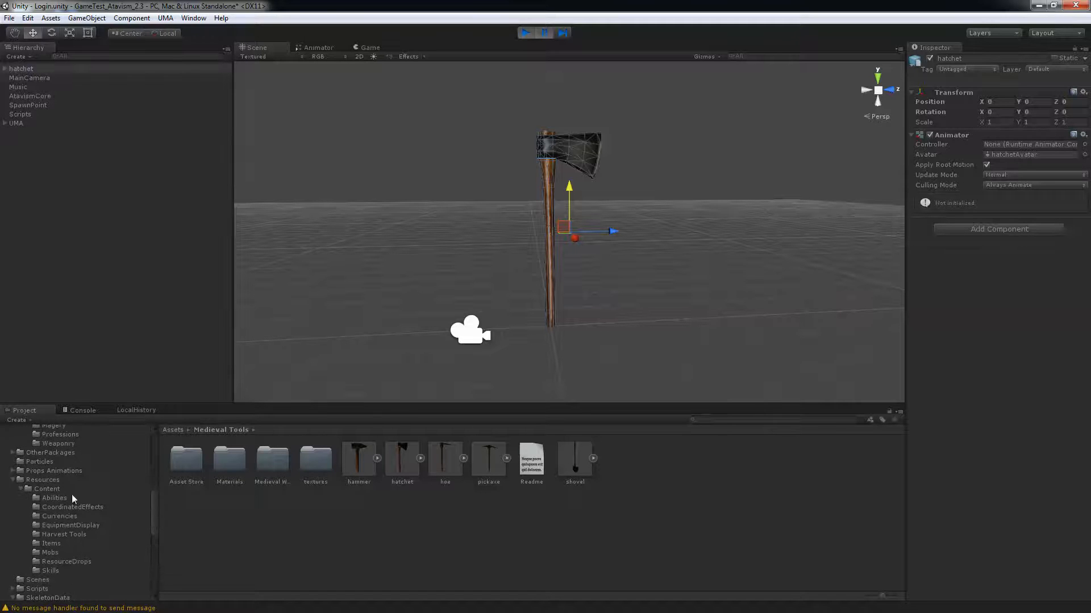
{"action": "left_click", "coordinate": [39, 482]}
{"action": "left_click_drag", "start_coordinate": [832, 463], "coordinate": [531, 284]}
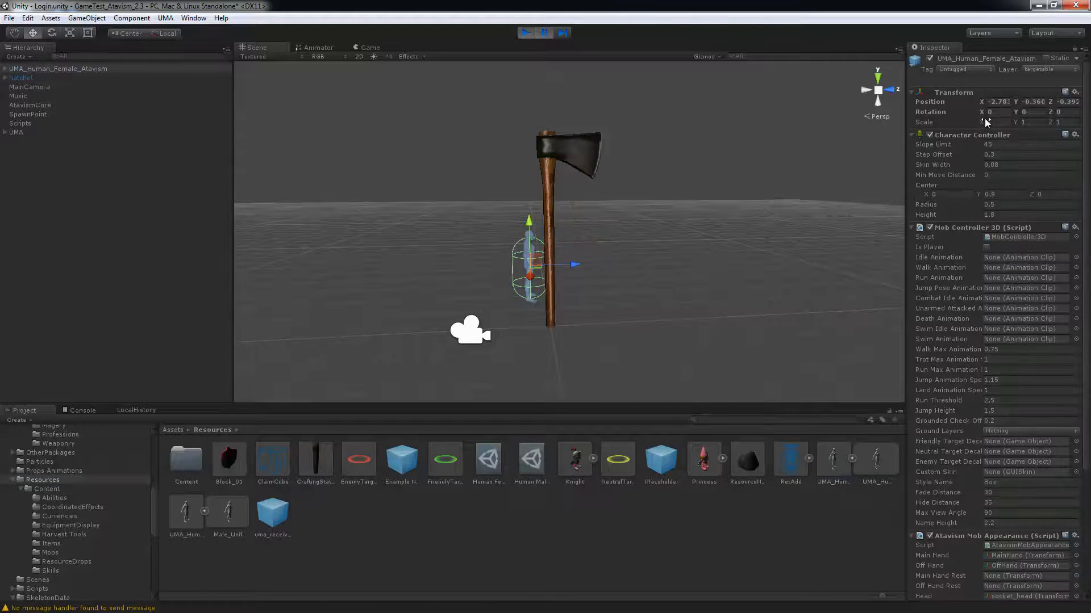
{"action": "left_click", "coordinate": [996, 101]}
{"action": "left_click_drag", "start_coordinate": [987, 101], "coordinate": [1080, 104]}
{"action": "type", "text": "0"}
{"action": "key", "text": "Tab"}
{"action": "type", "text": "0"}
{"action": "key", "text": "Tab"}
{"action": "type", "text": "0"}
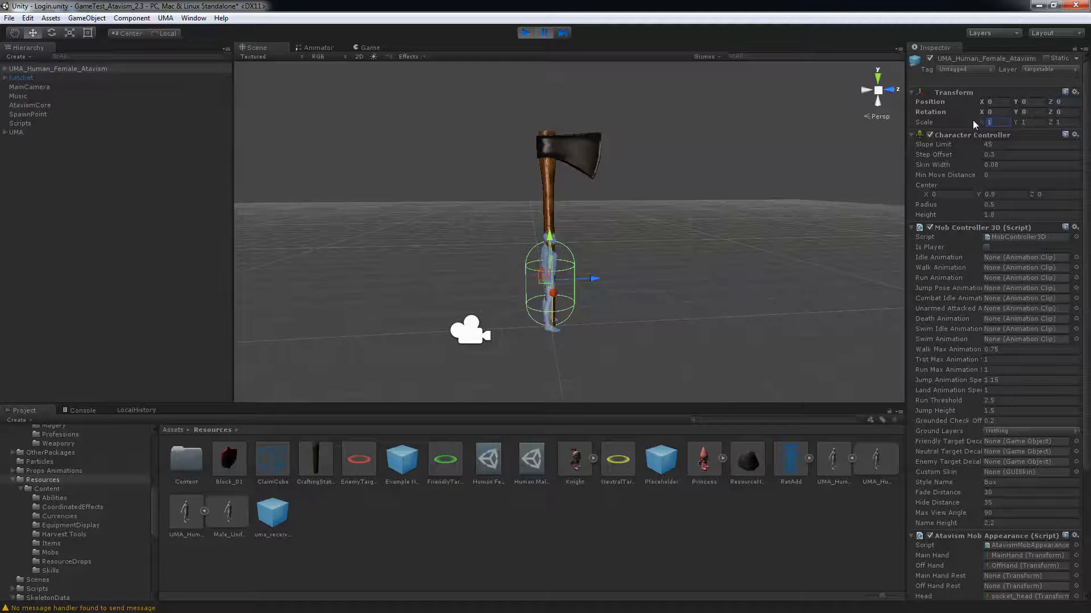
Set the female character's scale to 0.25 on all three axes.
{"action": "type", "text": ".25"}
{"action": "key", "text": "Tab"}
{"action": "type", "text": ".25"}
{"action": "key", "text": "Tab"}
{"action": "type", "text": ".25"}
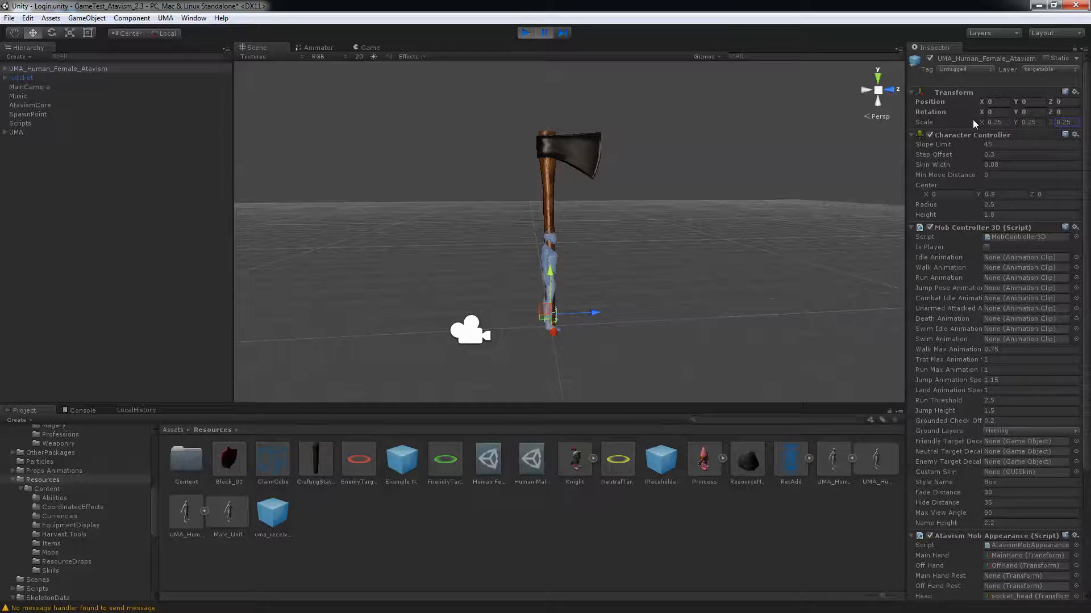
Set the hatchet's scale to 0.25 on all three axes and delete the female character from the scene.
{"action": "left_click", "coordinate": [22, 78]}
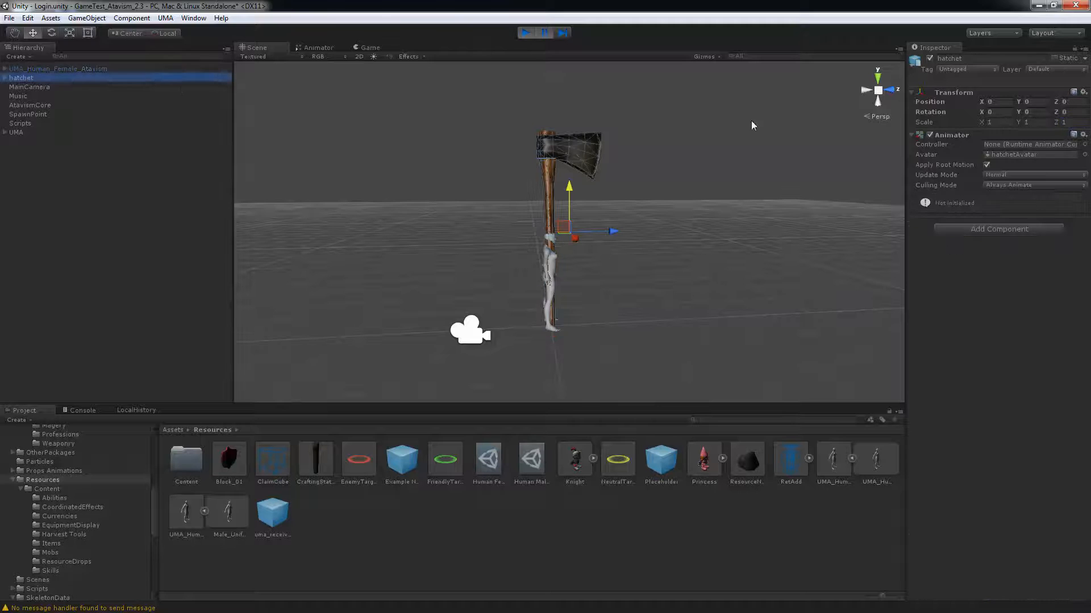
{"action": "left_click", "coordinate": [993, 122]}
{"action": "type", "text": ".25"}
{"action": "key", "text": "Tab"}
{"action": "type", "text": ".25"}
{"action": "key", "text": "Tab"}
{"action": "type", "text": ".25"}
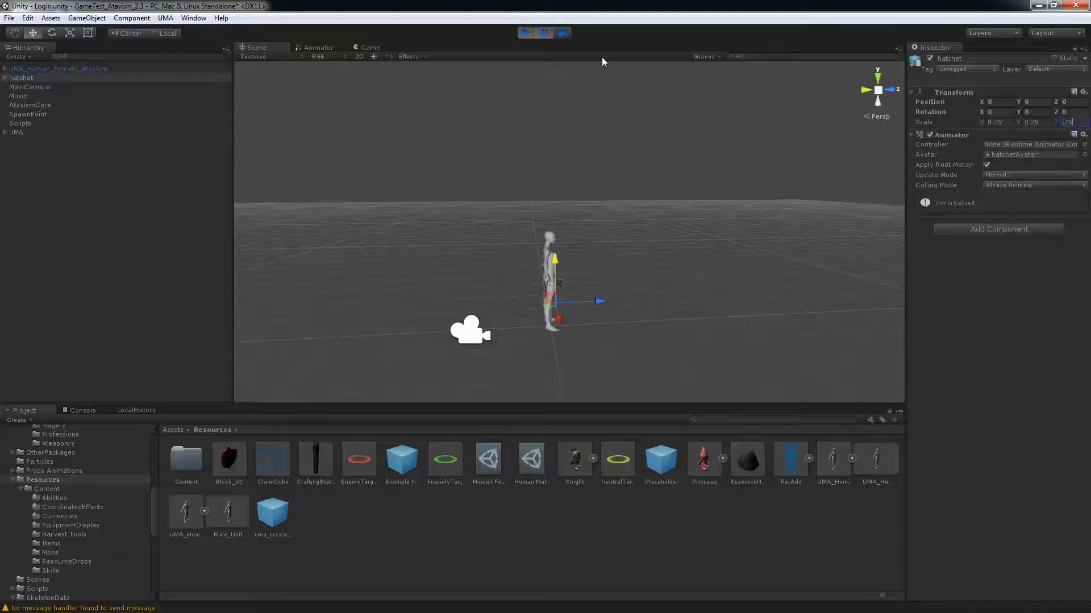
{"action": "left_click", "coordinate": [30, 69]}
{"action": "key", "text": "Delete"}
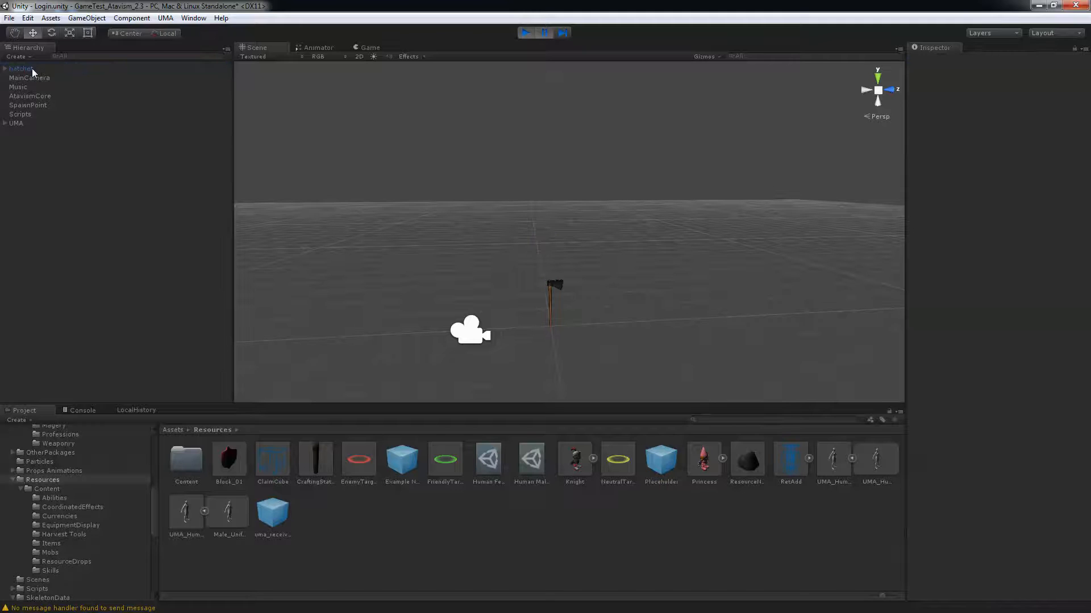
Create an empty game object and rename it Common Hatchet.
{"action": "left_click", "coordinate": [32, 69]}
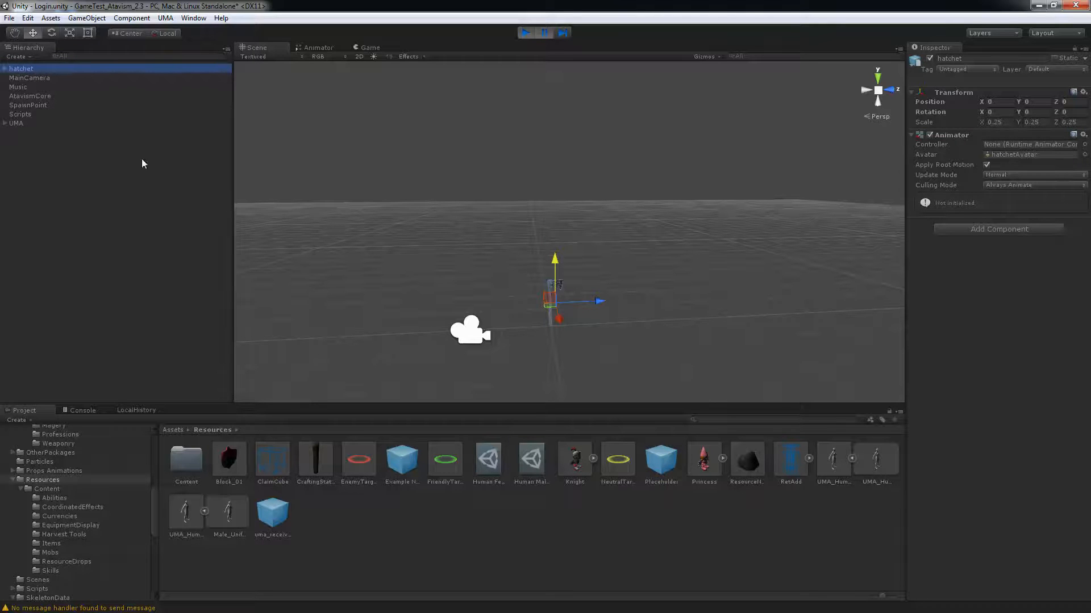
{"action": "right_click", "coordinate": [24, 171]}
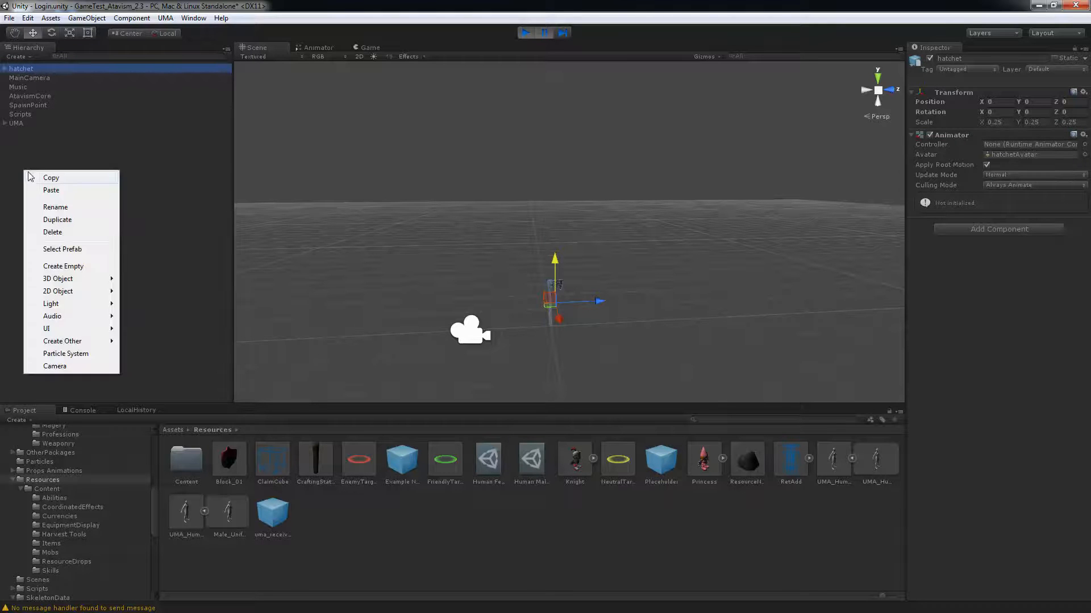
{"action": "left_click", "coordinate": [64, 267]}
{"action": "left_click_drag", "start_coordinate": [23, 82], "coordinate": [26, 155]}
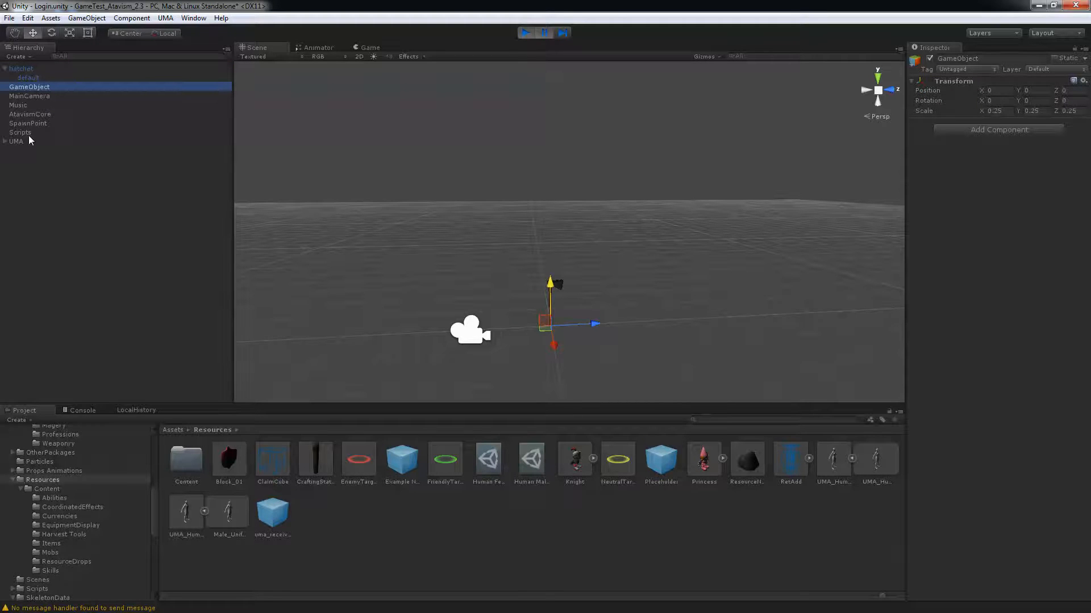
{"action": "right_click", "coordinate": [28, 87]}
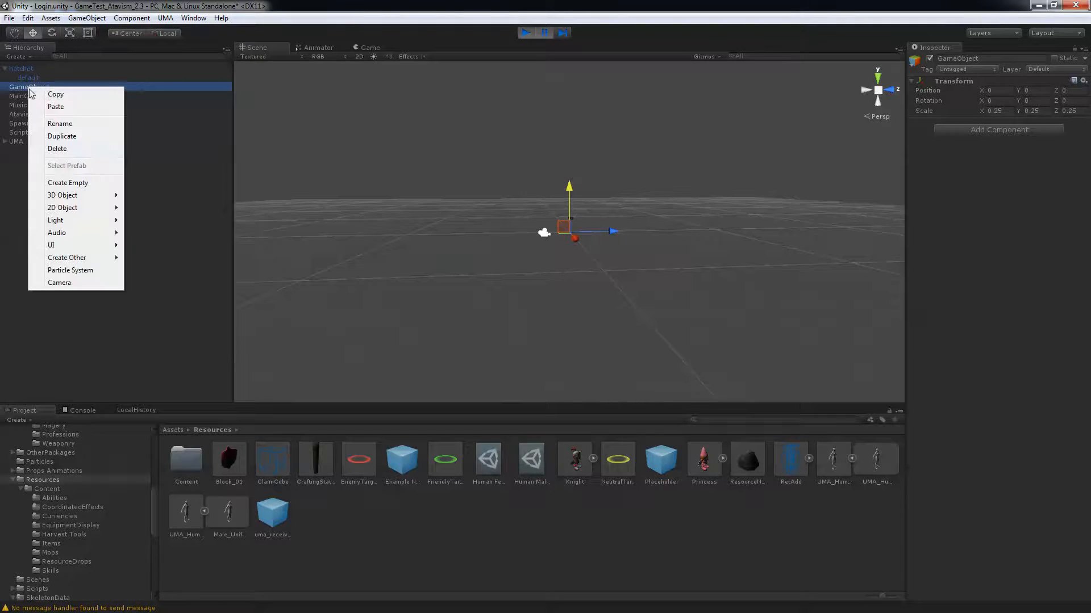
{"action": "left_click", "coordinate": [63, 127]}
{"action": "type", "text": "Common Hatchet"}
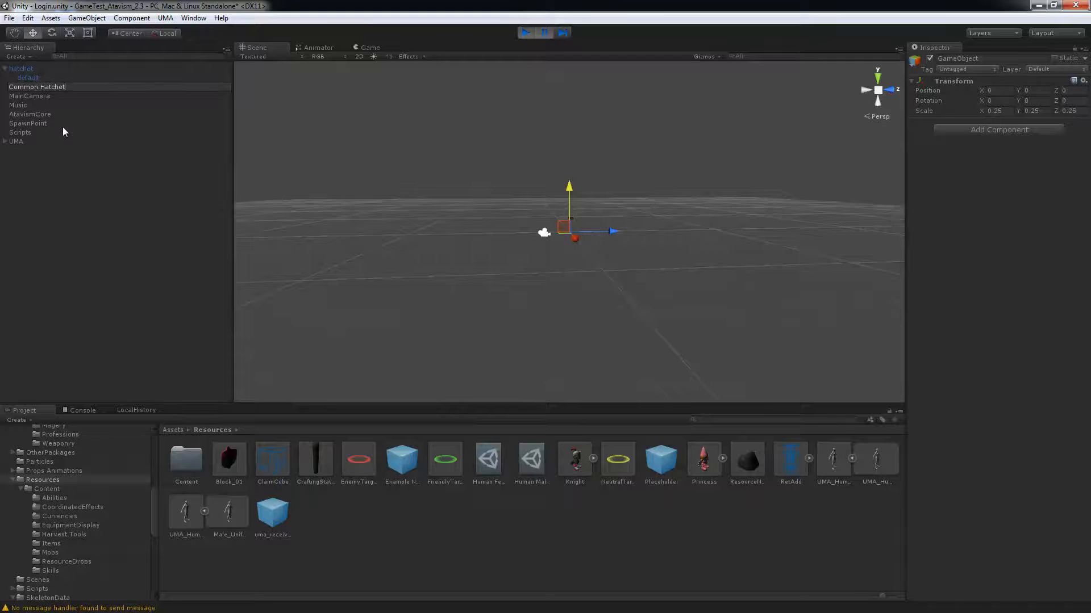
{"action": "key", "text": "Return"}
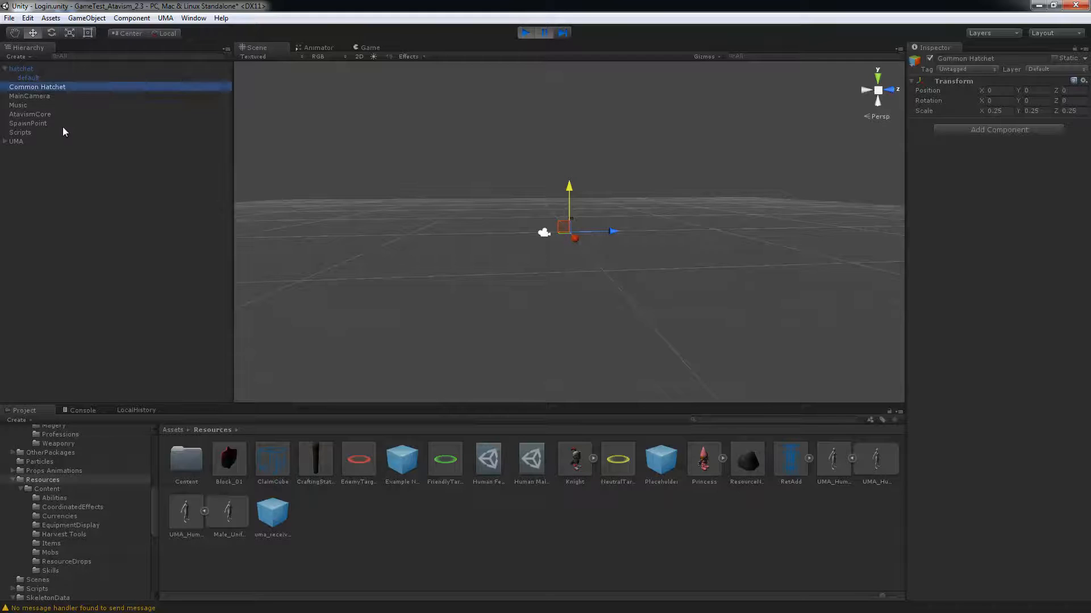
Make the hatchet model a child of the Common Hatchet object.
{"action": "left_click", "coordinate": [999, 90]}
{"action": "left_click_drag", "start_coordinate": [28, 66], "coordinate": [51, 87]}
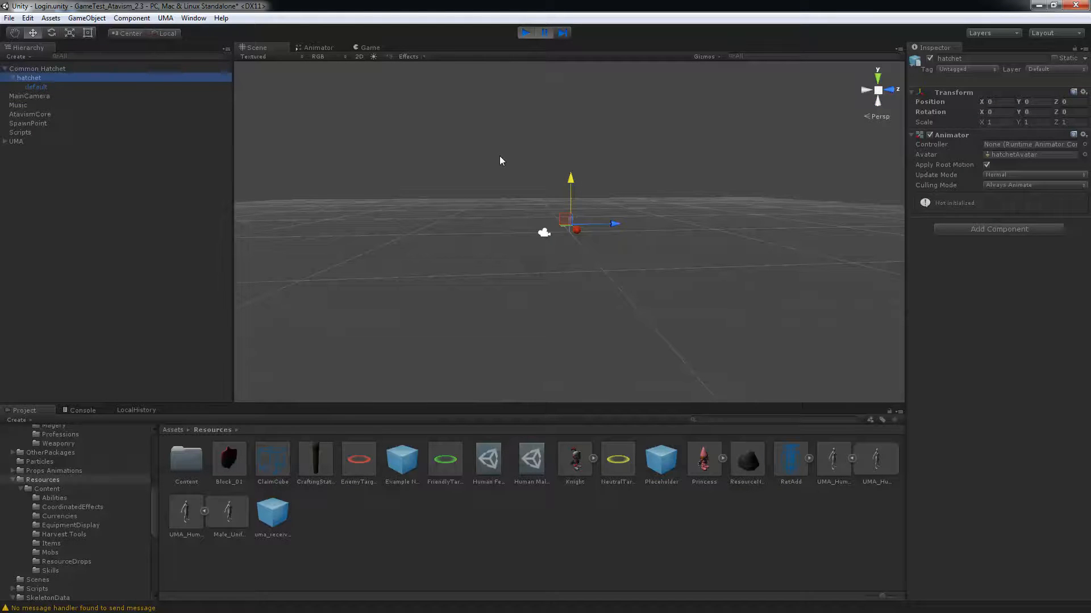
{"action": "left_click", "coordinate": [37, 69]}
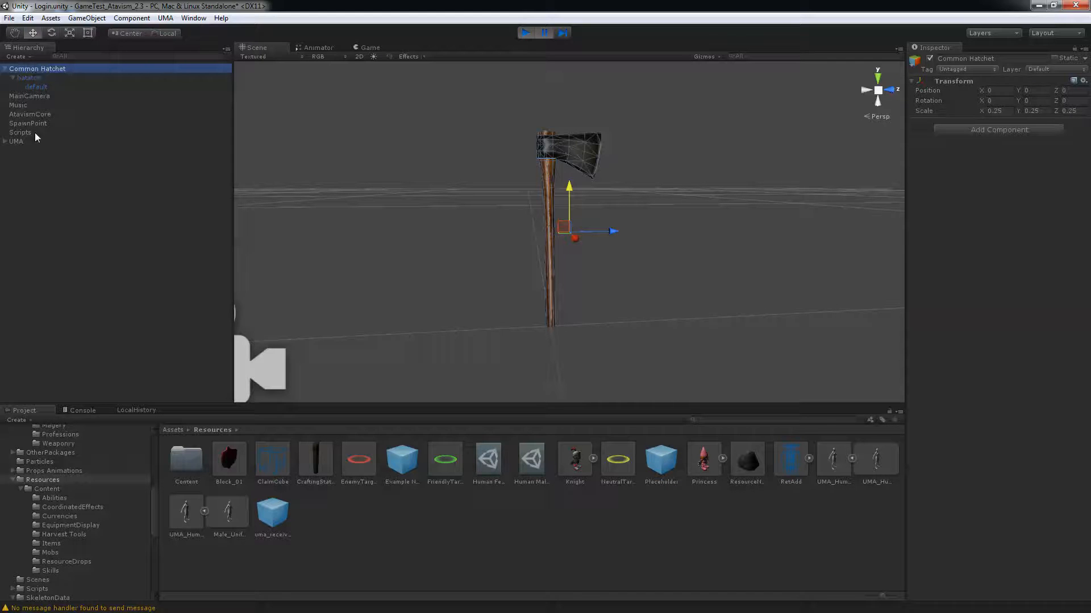
Save Common Hatchet as a prefab in the Harvest Tools folder and delete its copy from the scene.
{"action": "left_click", "coordinate": [52, 534]}
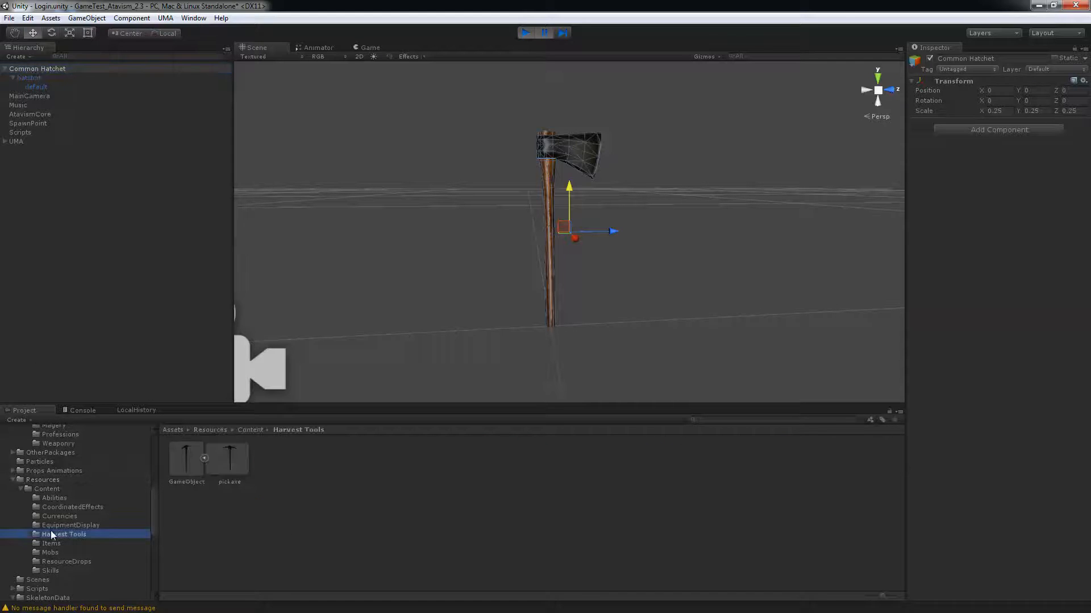
{"action": "left_click_drag", "start_coordinate": [22, 69], "coordinate": [306, 465]}
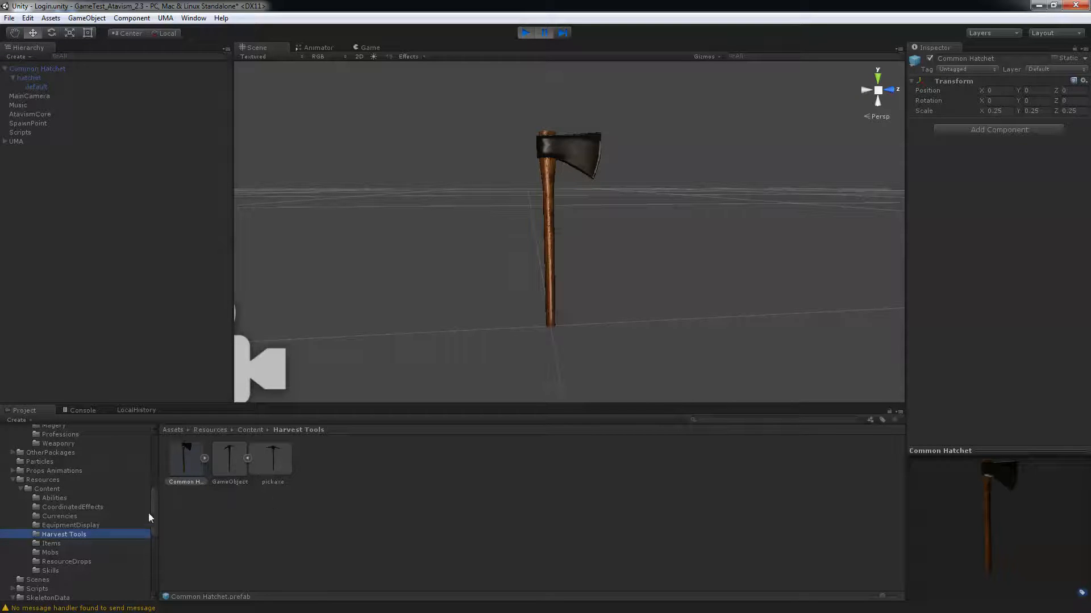
{"action": "scroll", "coordinate": [152, 510], "scroll_direction": "up", "scroll_amount": 1}
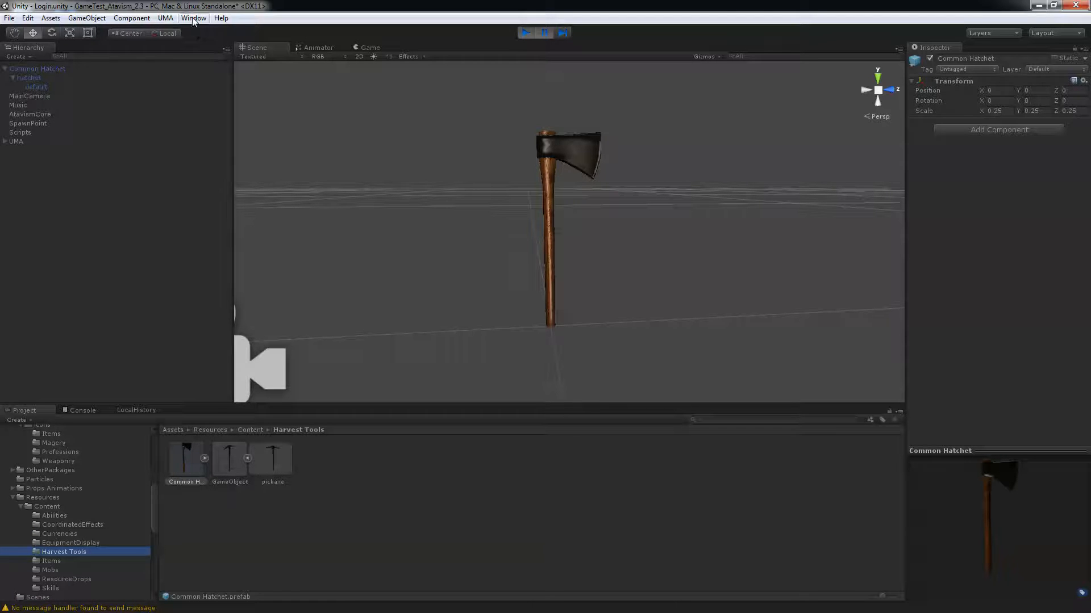
{"action": "left_click", "coordinate": [49, 68]}
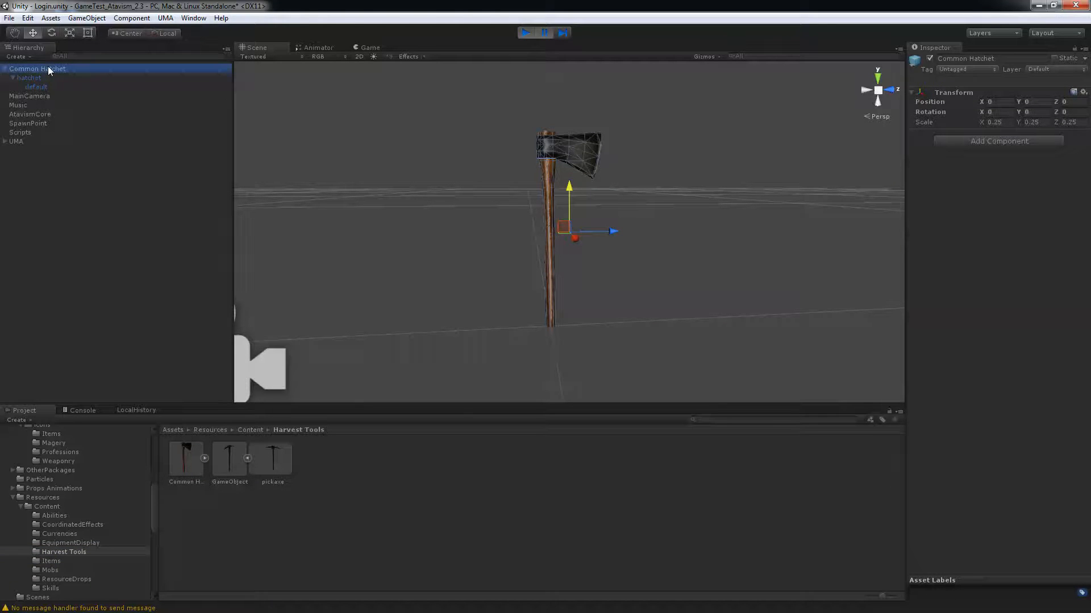
{"action": "key", "text": "Delete"}
Start a new item in the Atavism Online editor, naming it Common Hatchet and setting its sub-type to Axe.
{"action": "left_click", "coordinate": [165, 18]}
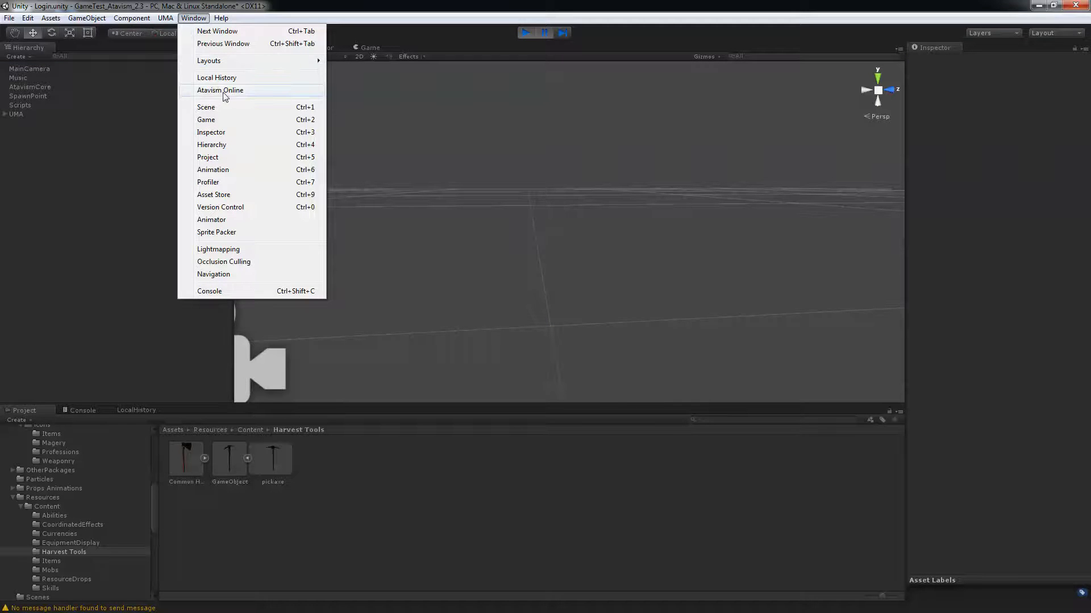
{"action": "left_click", "coordinate": [224, 91]}
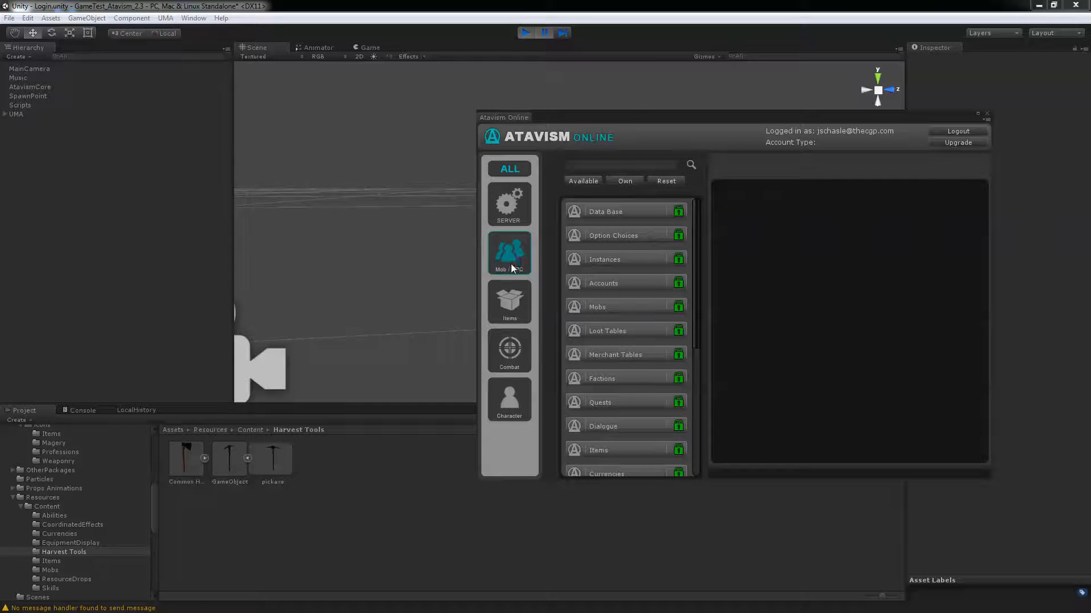
{"action": "left_click", "coordinate": [510, 308]}
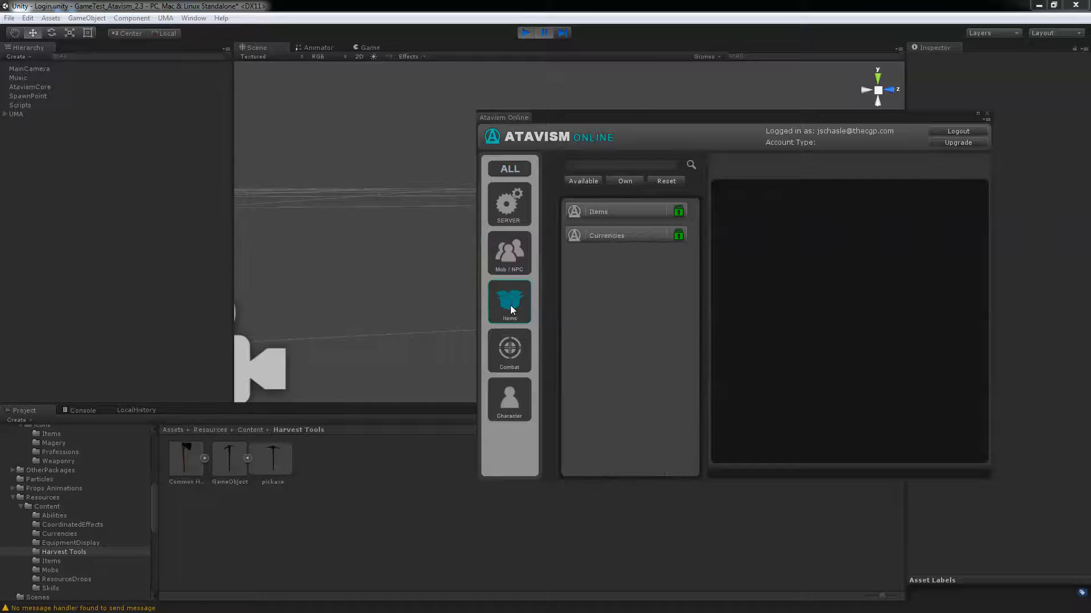
{"action": "left_click", "coordinate": [640, 214]}
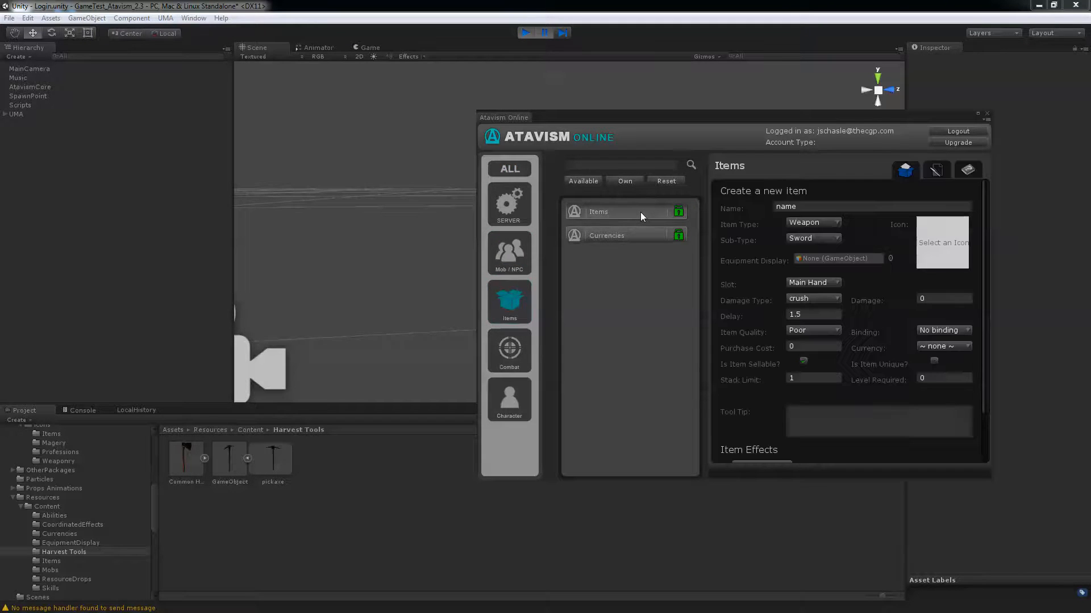
{"action": "left_click", "coordinate": [867, 206]}
{"action": "type", "text": "Common Hatchet"}
{"action": "left_click", "coordinate": [815, 241]}
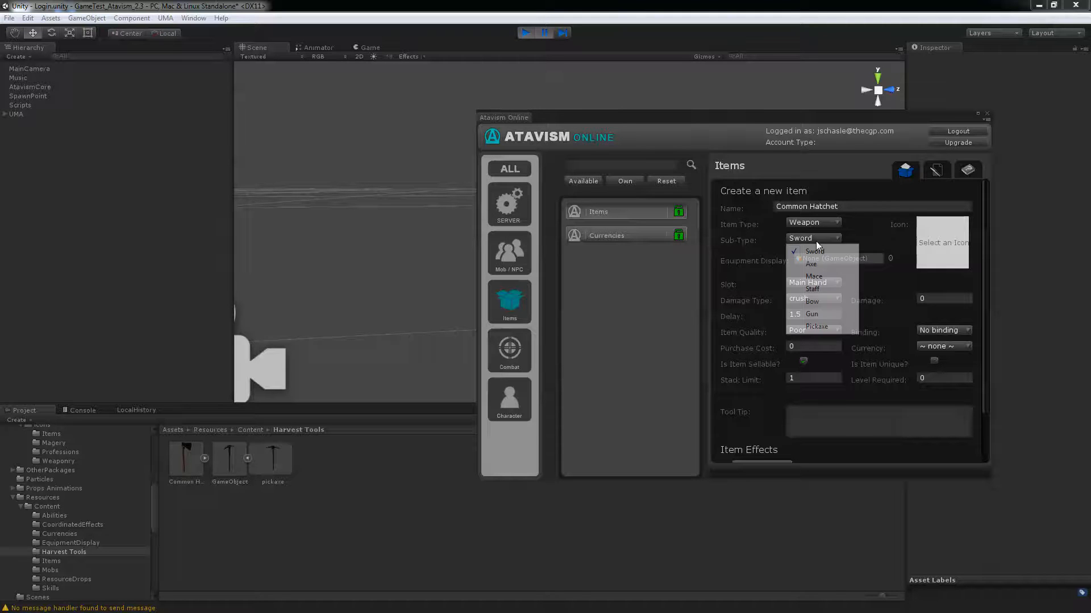
{"action": "left_click", "coordinate": [812, 265]}
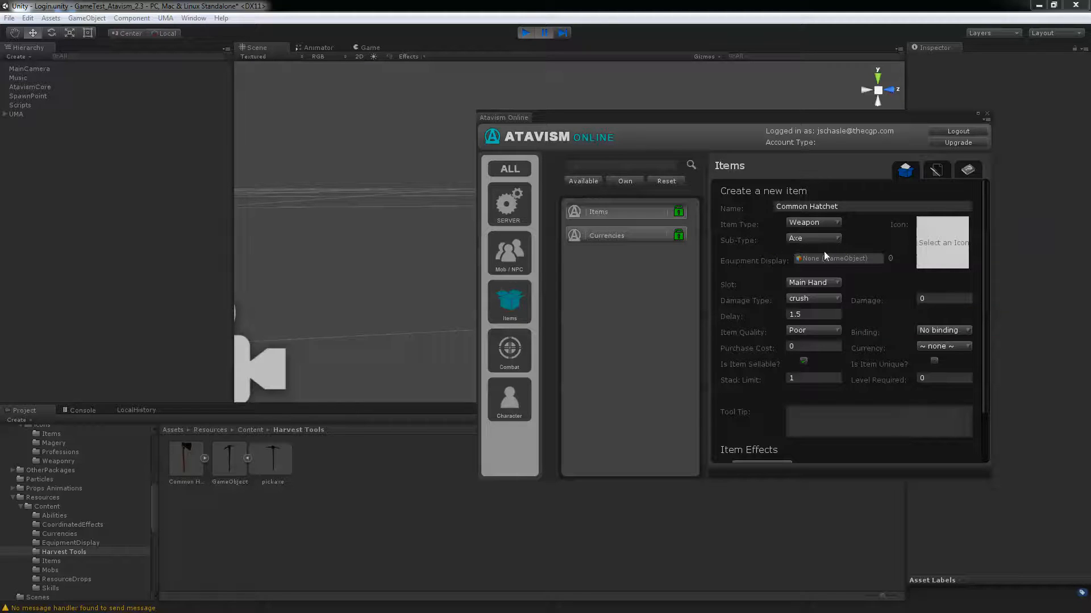
Review the server's Weapon Type option choices and return to the new Common Hatchet item form.
{"action": "left_click", "coordinate": [508, 210]}
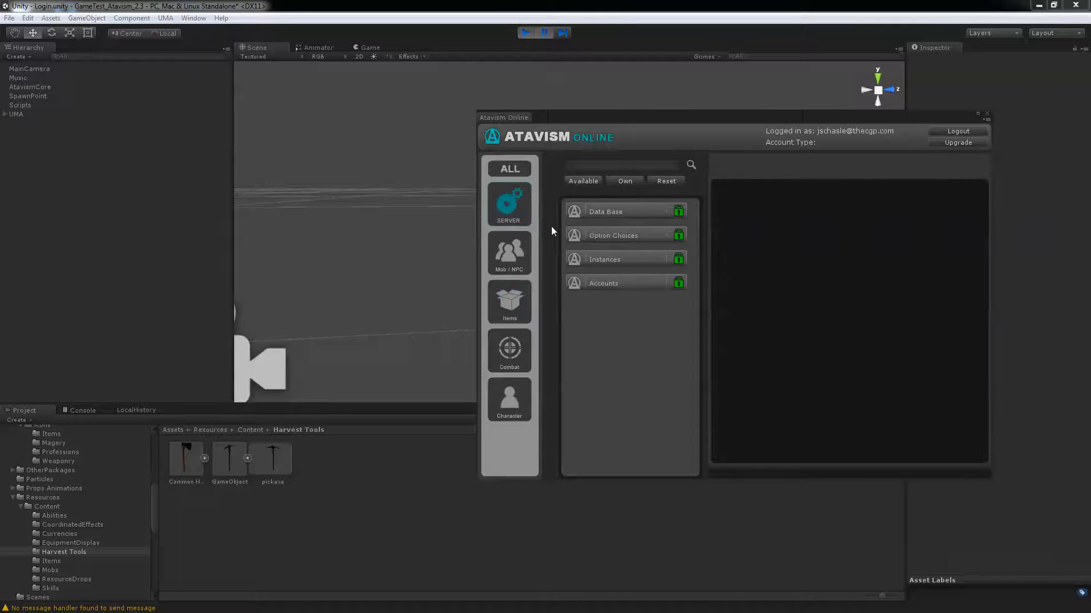
{"action": "left_click", "coordinate": [640, 238]}
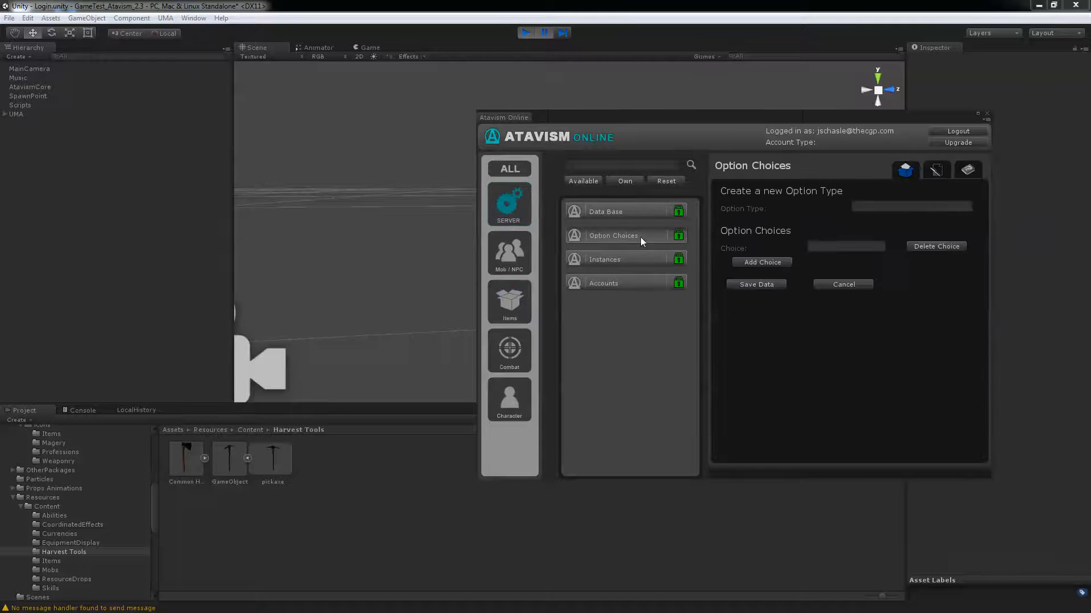
{"action": "left_click", "coordinate": [931, 173]}
{"action": "left_click", "coordinate": [901, 189]}
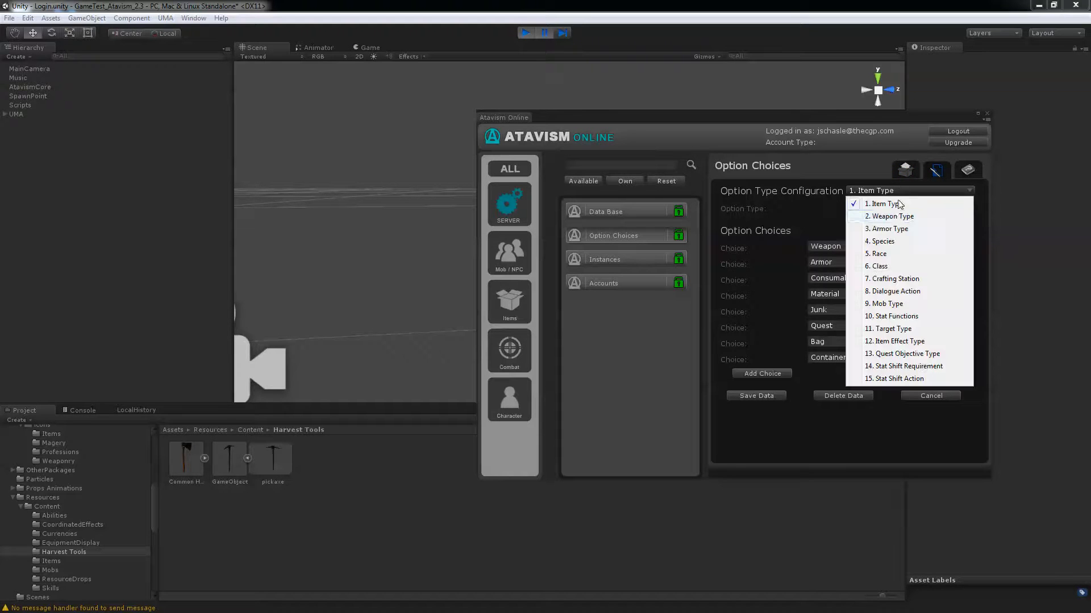
{"action": "left_click", "coordinate": [896, 215]}
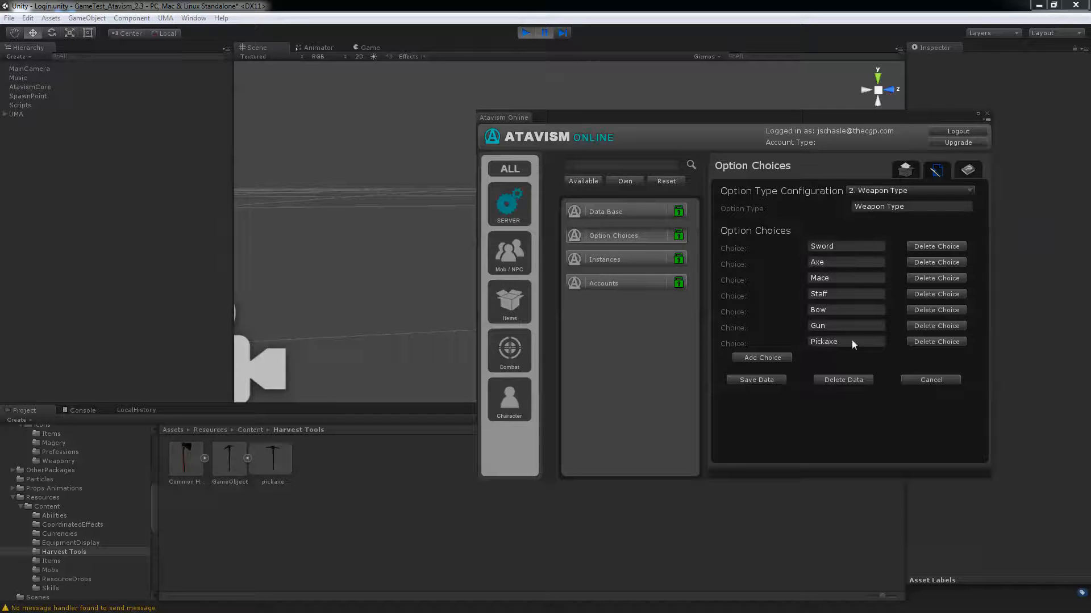
{"action": "left_click", "coordinate": [773, 359]}
{"action": "left_click", "coordinate": [512, 291]}
{"action": "left_click", "coordinate": [626, 211]}
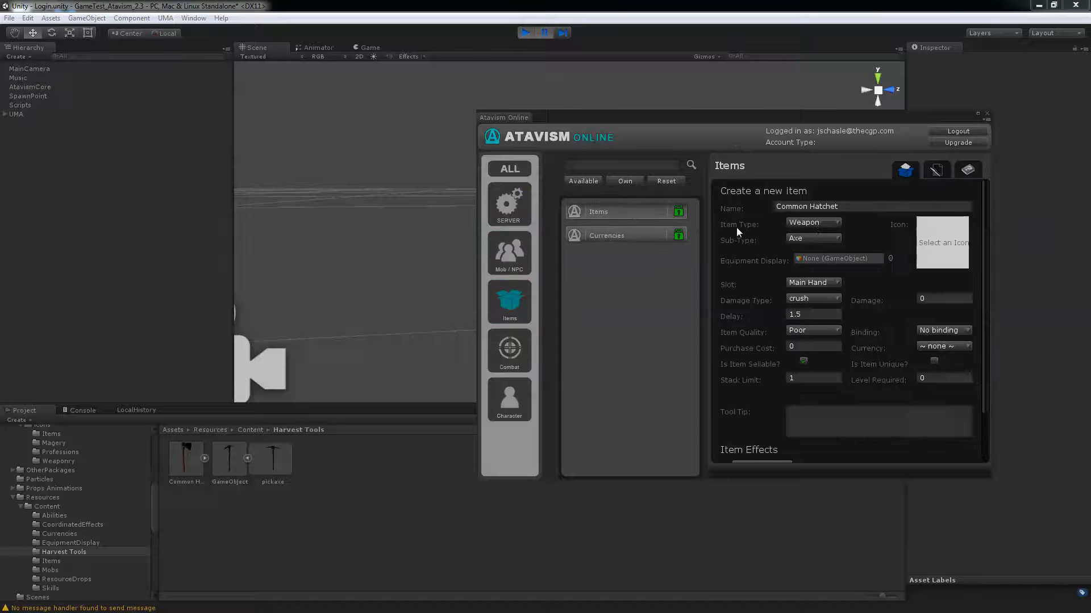
{"action": "scroll", "coordinate": [746, 280], "scroll_direction": "down", "scroll_amount": 3}
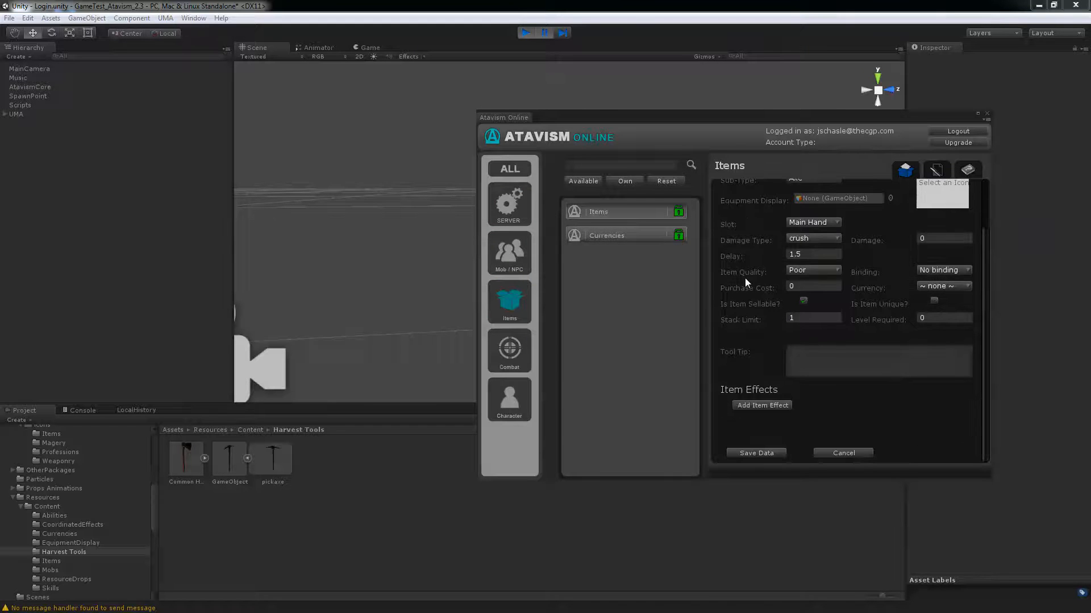
Duplicate the Example EquipmentDisplay prefab in the EquipmentDisplay folder.
{"action": "scroll", "coordinate": [744, 278], "scroll_direction": "up", "scroll_amount": 3}
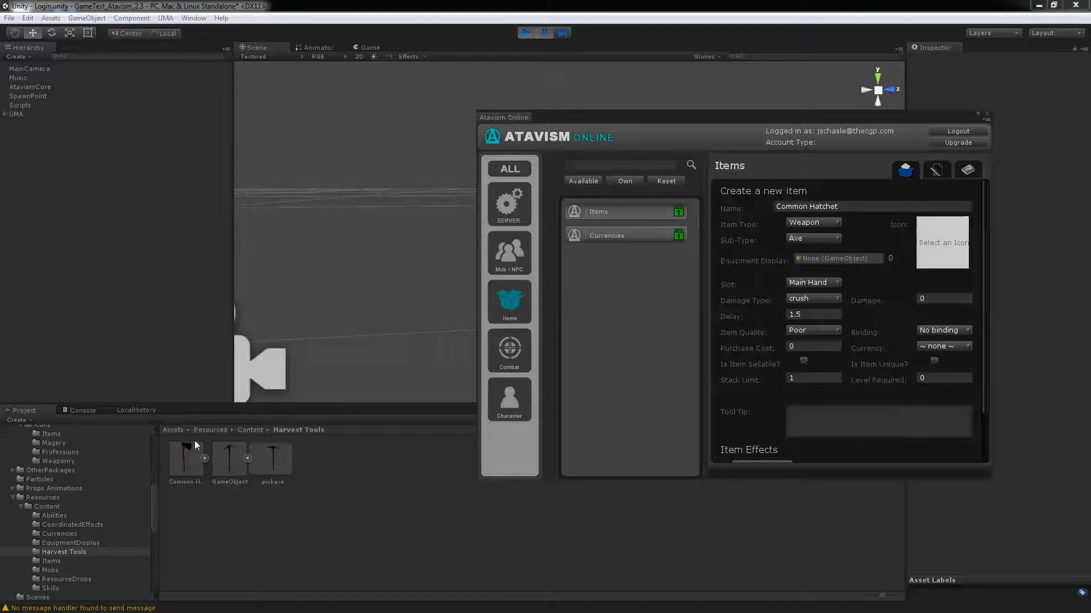
{"action": "left_click", "coordinate": [71, 543]}
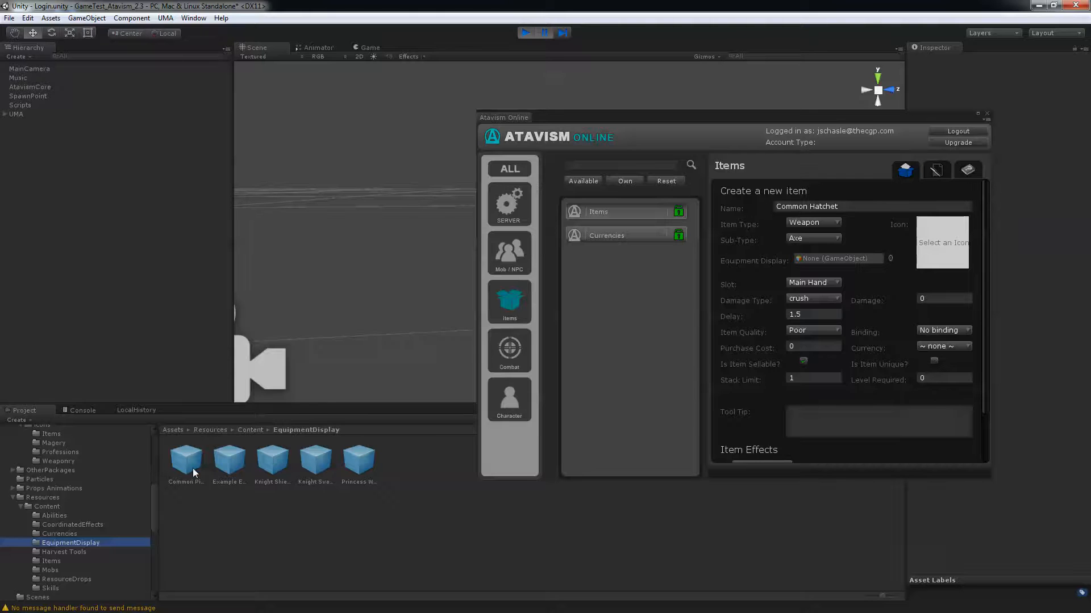
{"action": "left_click", "coordinate": [219, 463]}
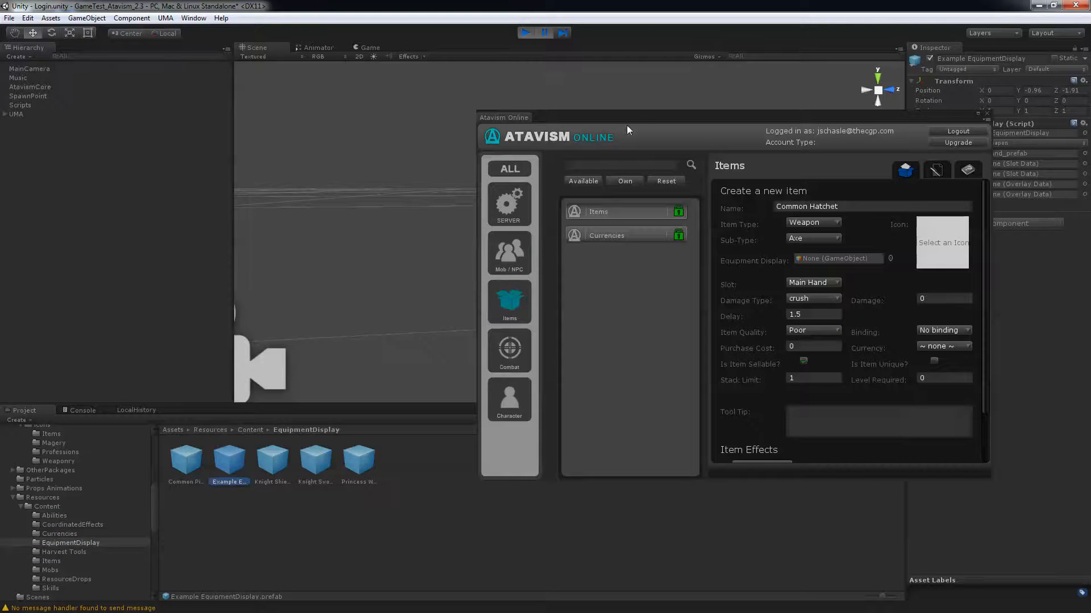
{"action": "left_click_drag", "start_coordinate": [642, 118], "coordinate": [0, 146]}
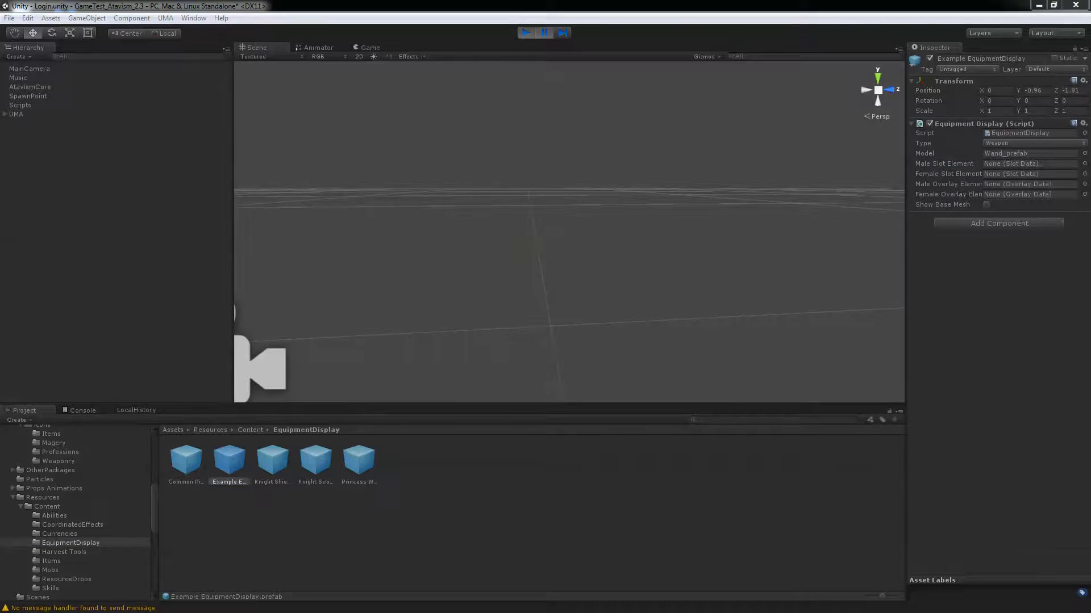
{"action": "left_click", "coordinate": [238, 467]}
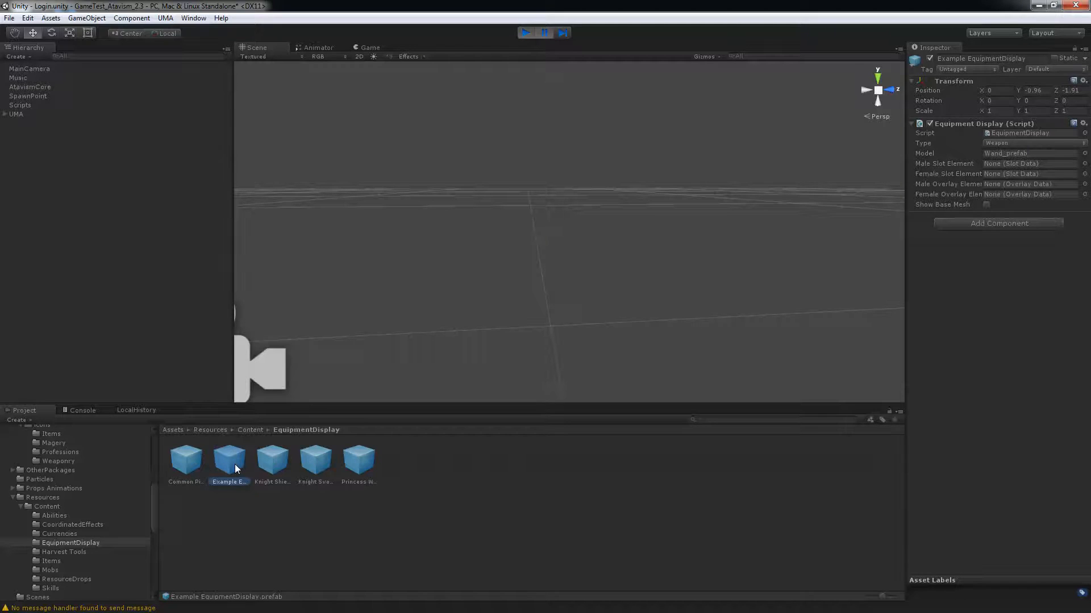
{"action": "key", "text": "ctrl+d"}
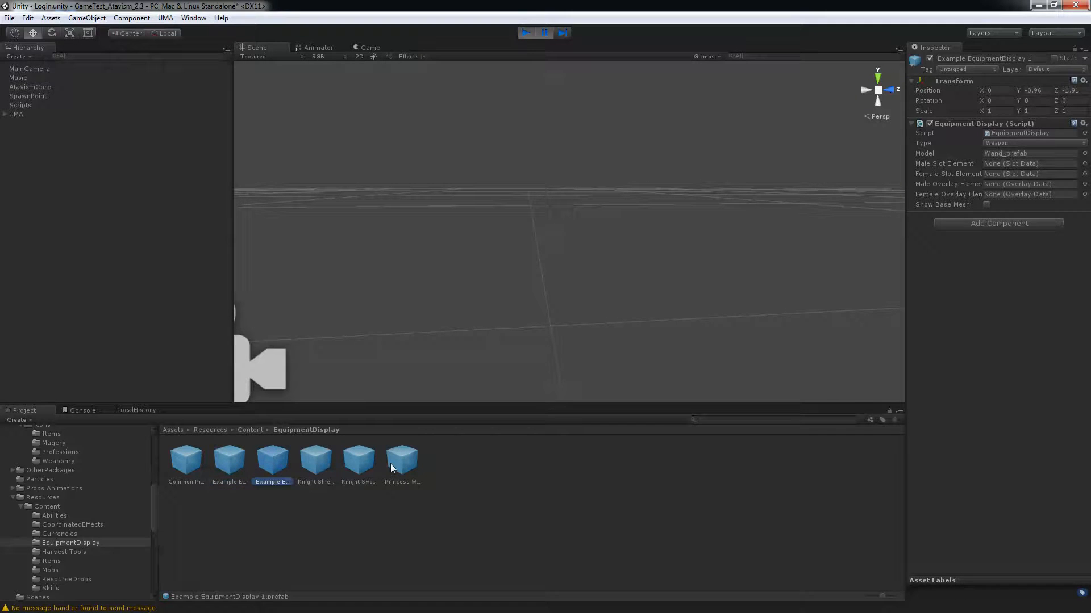
Rename the duplicated equipment display prefab as Common Hatchet.
{"action": "right_click", "coordinate": [271, 482]}
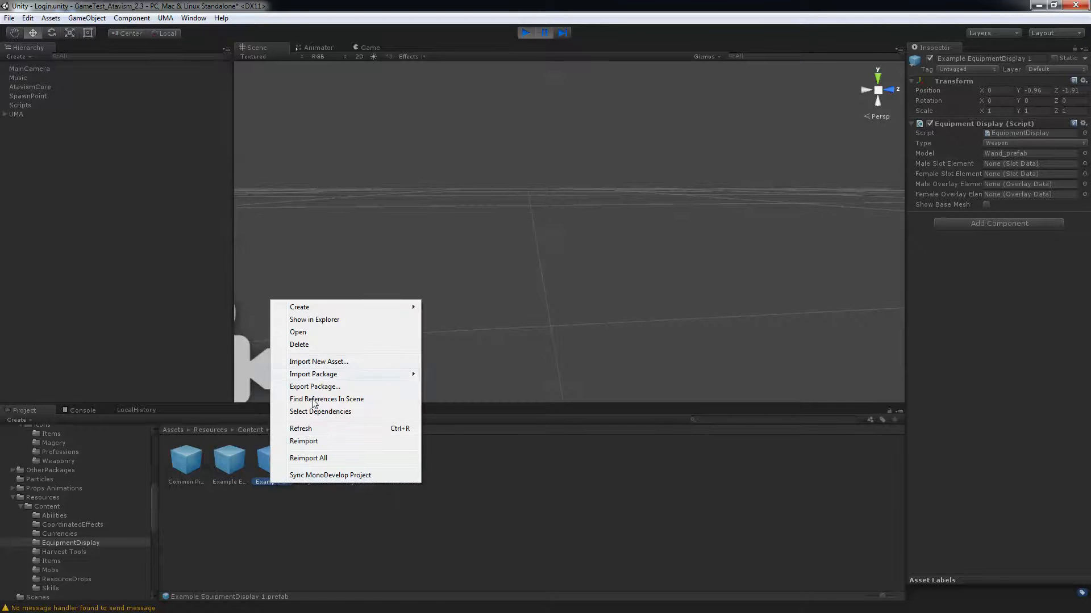
{"action": "left_click", "coordinate": [263, 482]}
{"action": "left_click", "coordinate": [261, 481]}
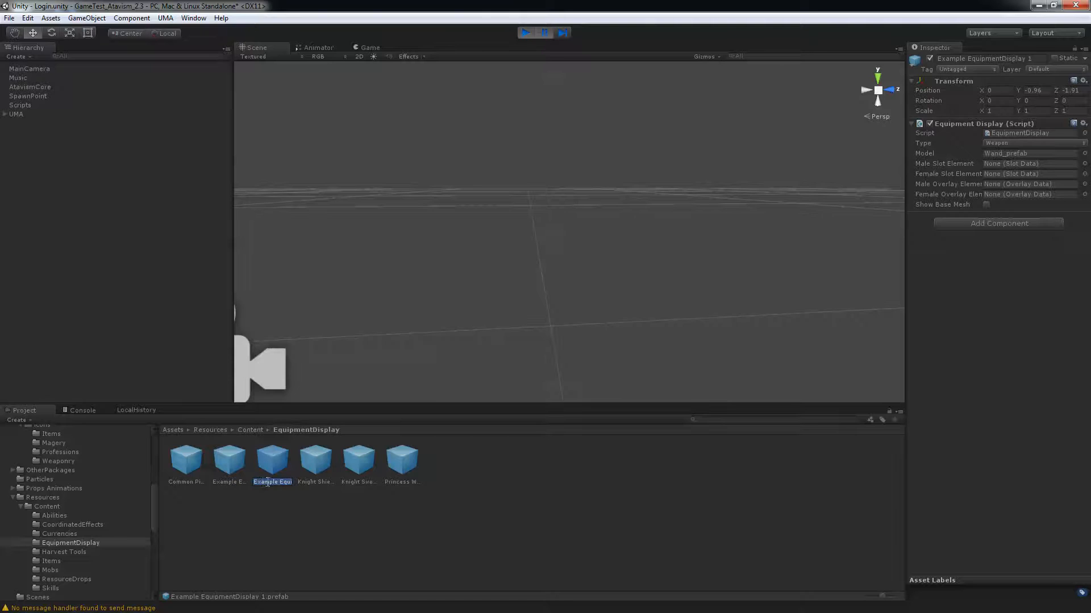
{"action": "type", "text": "Common Hatch"}
{"action": "type", "text": "et"}
{"action": "key", "text": "Return"}
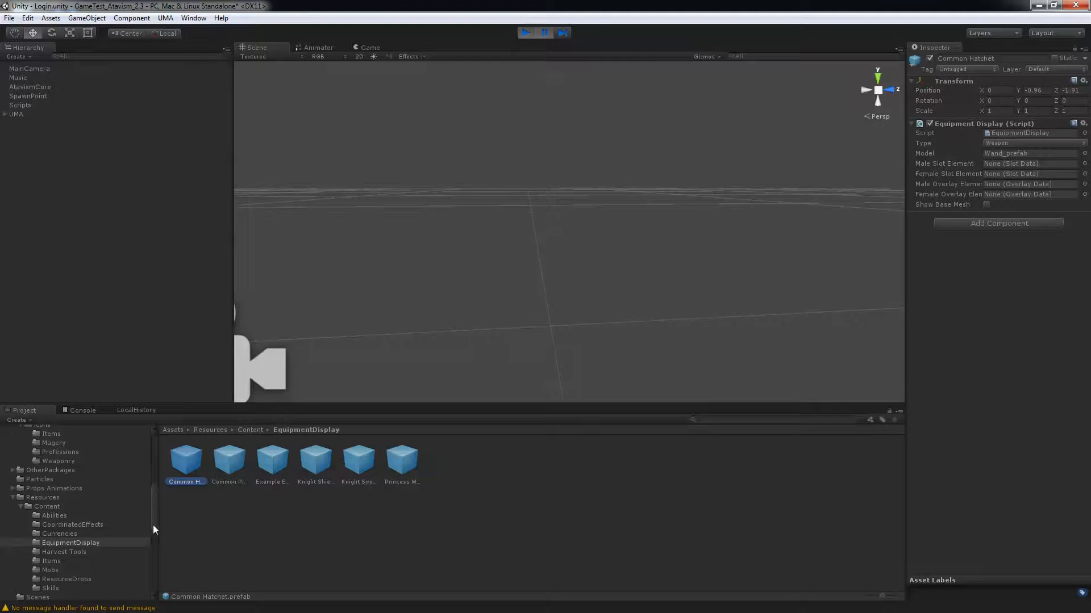
Assign the Common Hatchet prefab from the Harvest Tools folder as the model of the Common Hatchet equipment display.
{"action": "mouse_move", "coordinate": [152, 525]}
{"action": "left_mouse_down"}
{"action": "mouse_move", "coordinate": [156, 504]}
{"action": "mouse_move", "coordinate": [156, 519]}
{"action": "left_mouse_up"}
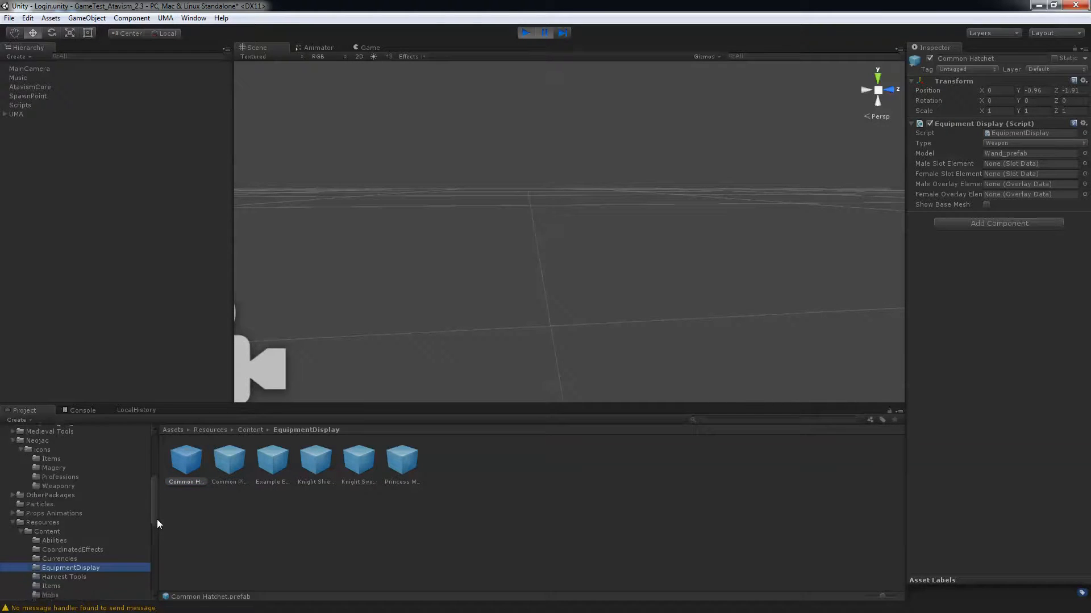
{"action": "left_click", "coordinate": [47, 577]}
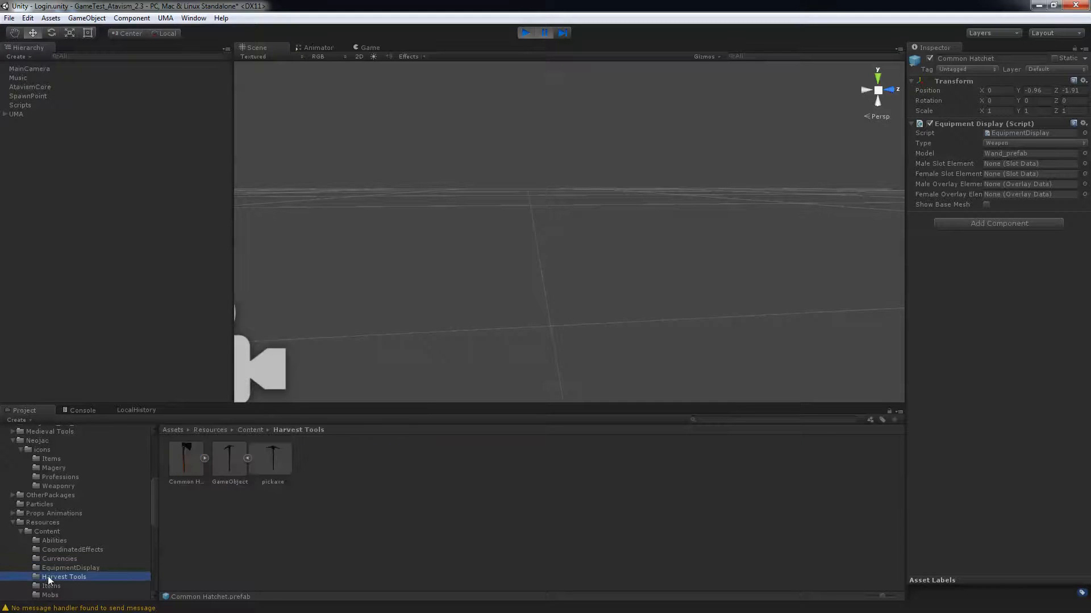
{"action": "mouse_move", "coordinate": [189, 459]}
{"action": "left_mouse_down"}
{"action": "mouse_move", "coordinate": [502, 392]}
{"action": "mouse_move", "coordinate": [914, 250]}
{"action": "mouse_move", "coordinate": [965, 193]}
{"action": "mouse_move", "coordinate": [1025, 155]}
{"action": "left_mouse_up"}
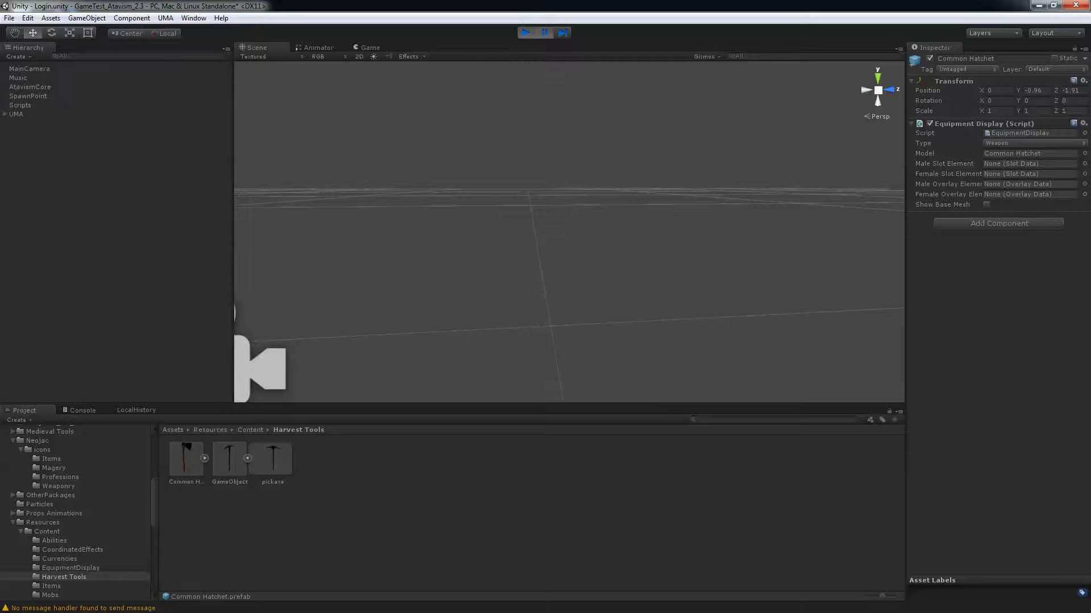
Return to the Atavism Online item form and assign the Common Hatchet prefab from the EquipmentDisplay folder as its equipment display.
{"action": "left_click_drag", "start_coordinate": [0, 102], "coordinate": [739, 82]}
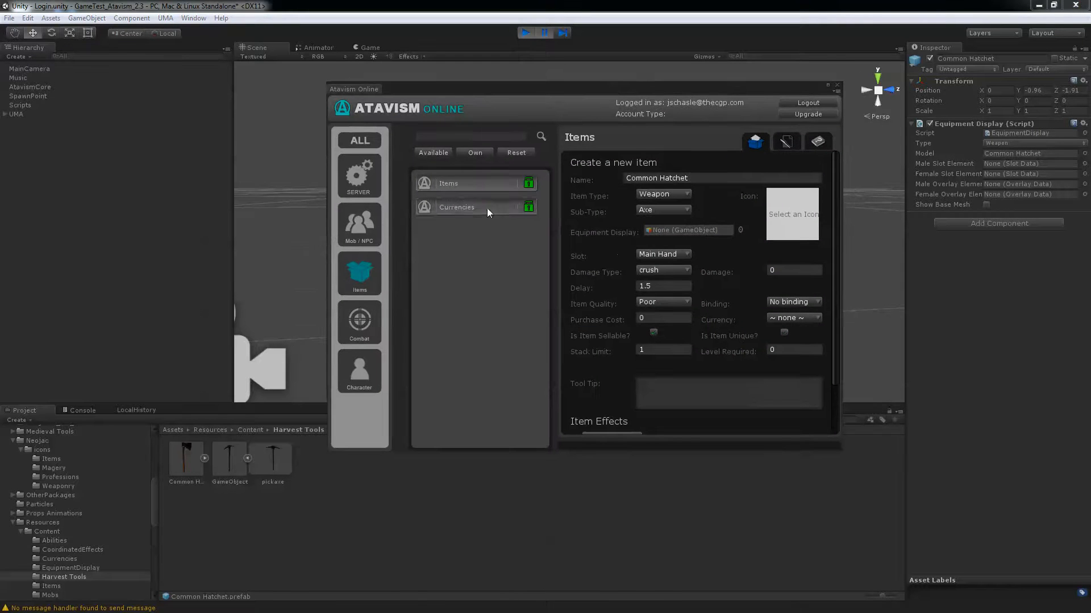
{"action": "left_click", "coordinate": [73, 567]}
{"action": "mouse_move", "coordinate": [190, 456]}
{"action": "left_mouse_down"}
{"action": "mouse_move", "coordinate": [681, 272]}
{"action": "mouse_move", "coordinate": [701, 232]}
{"action": "left_mouse_up"}
Search the textures for Axe, choose the axe weapon picture as the item's icon, and save the item data.
{"action": "left_click", "coordinate": [795, 225]}
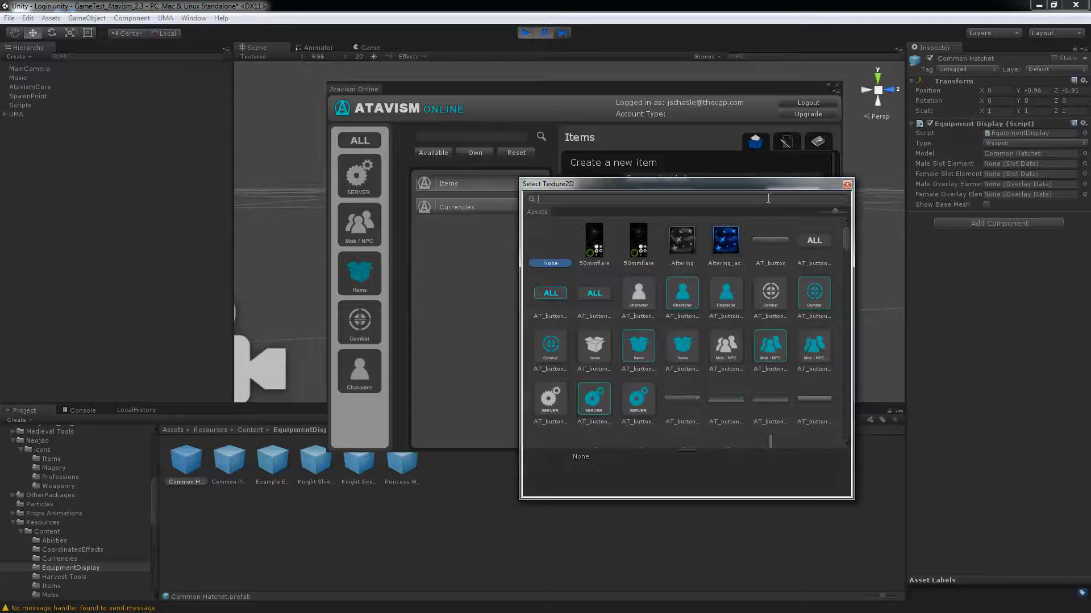
{"action": "type", "text": "Axe"}
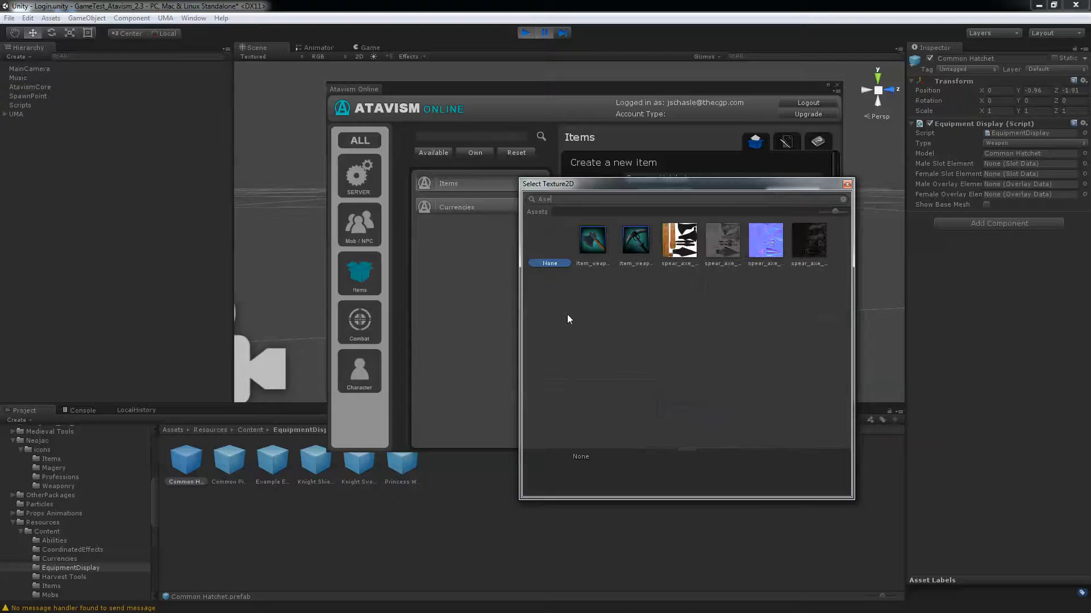
{"action": "double_click", "coordinate": [591, 240]}
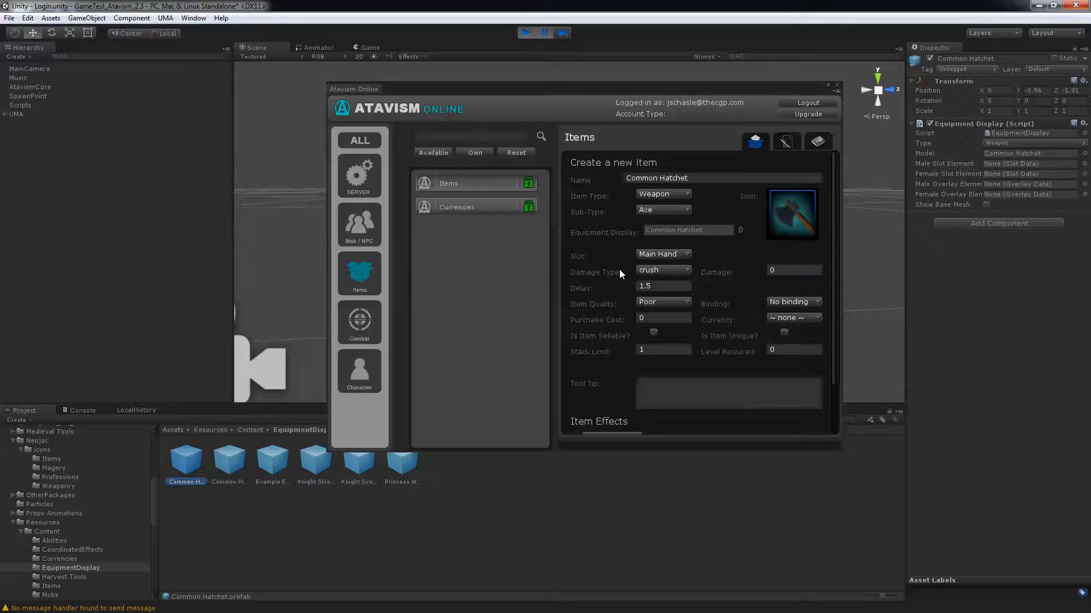
{"action": "scroll", "coordinate": [619, 274], "scroll_direction": "down", "scroll_amount": 2}
{"action": "left_click", "coordinate": [604, 424]}
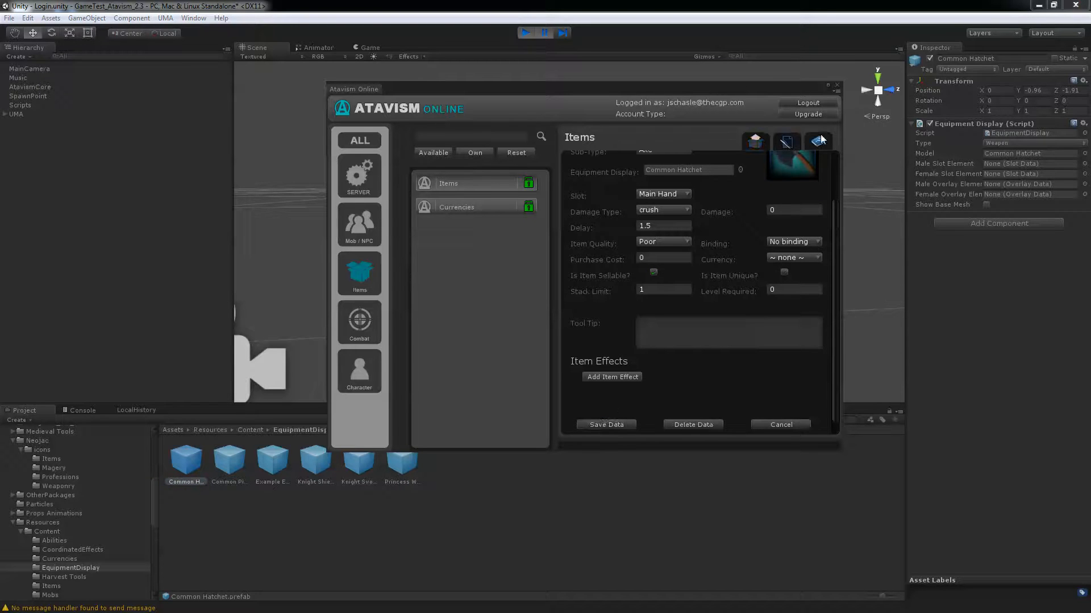
Reopen the Atavism Online items editor, look up the Common Hatchet's ID in the list of existing items, and close the editor.
{"action": "left_click", "coordinate": [837, 84]}
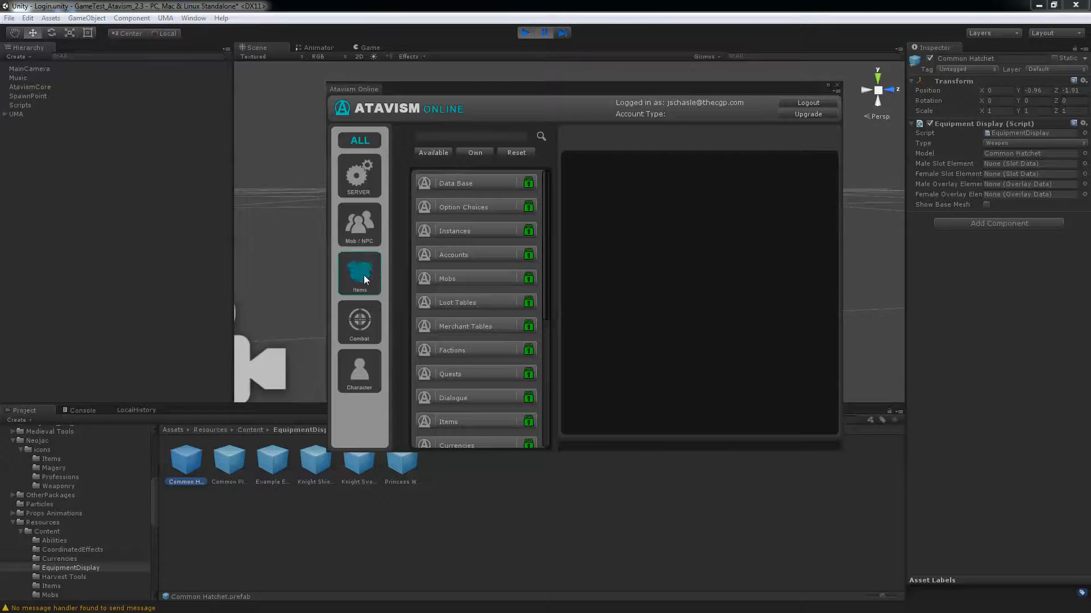
{"action": "left_click", "coordinate": [364, 279]}
{"action": "left_click", "coordinate": [460, 185]}
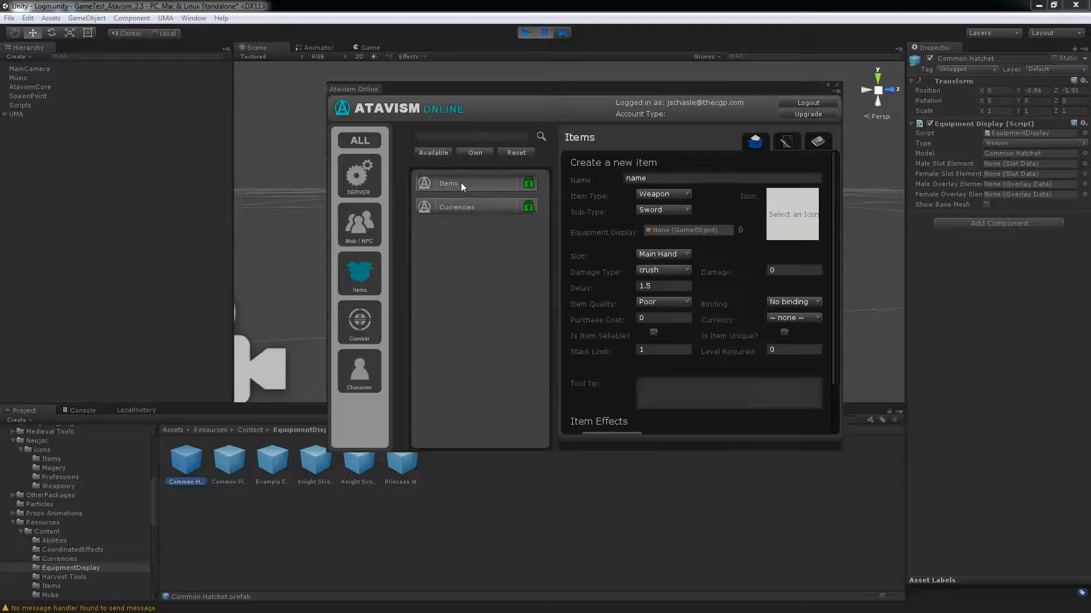
{"action": "left_click", "coordinate": [787, 142]}
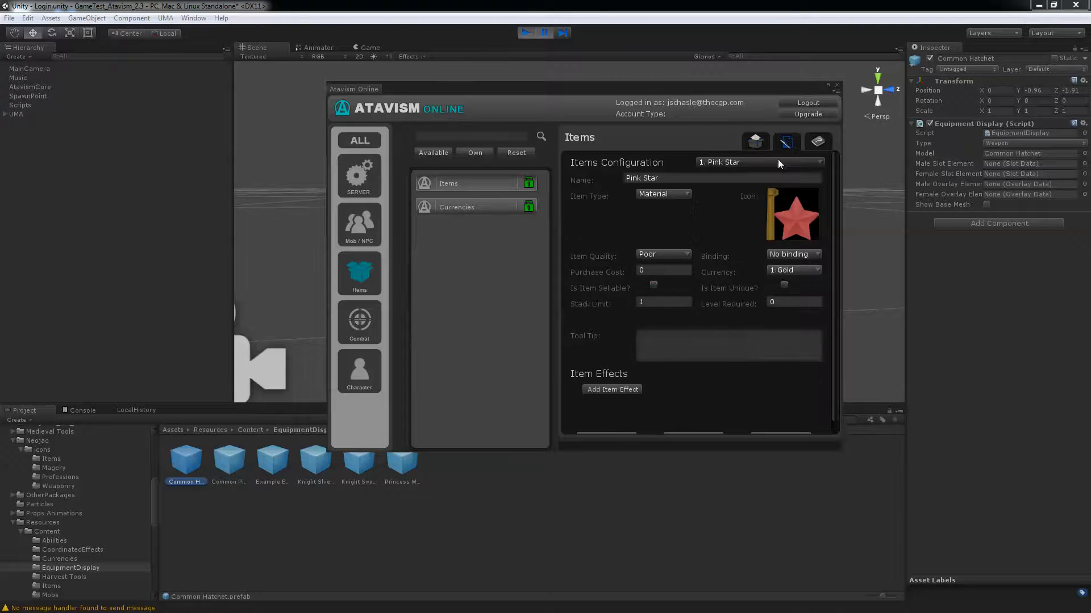
{"action": "left_click", "coordinate": [777, 161]}
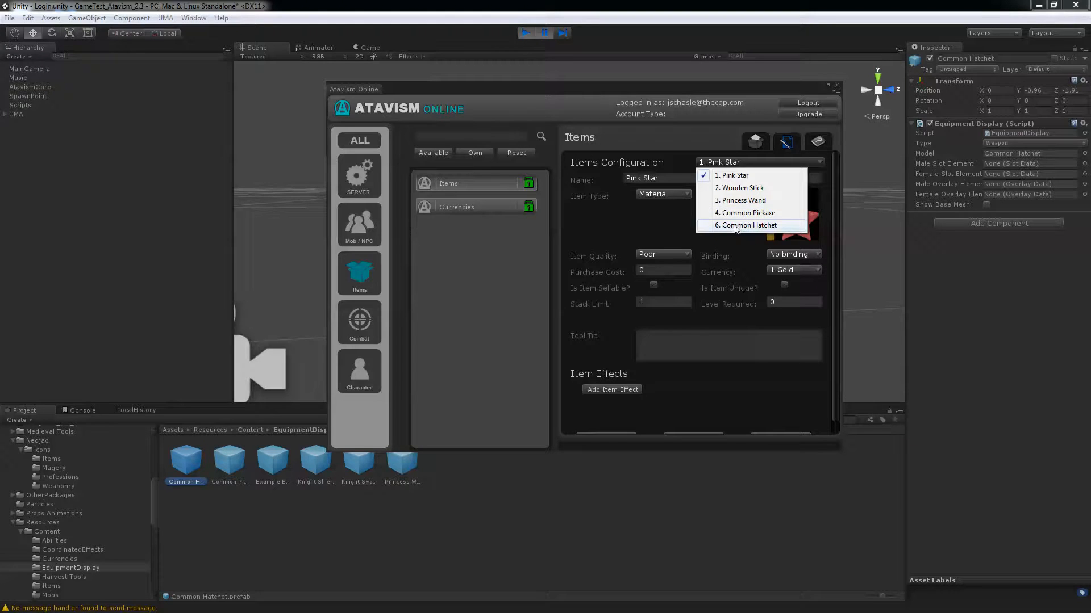
{"action": "left_click", "coordinate": [668, 222]}
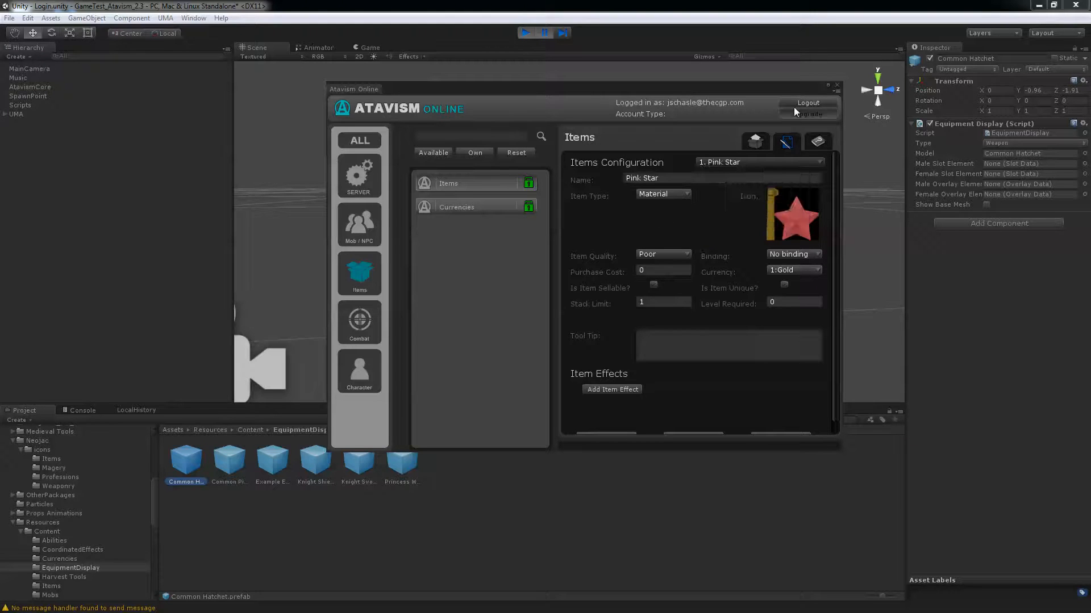
{"action": "left_click", "coordinate": [836, 85]}
Restart play mode and log in to the game with the account's username and password.
{"action": "left_click", "coordinate": [524, 33]}
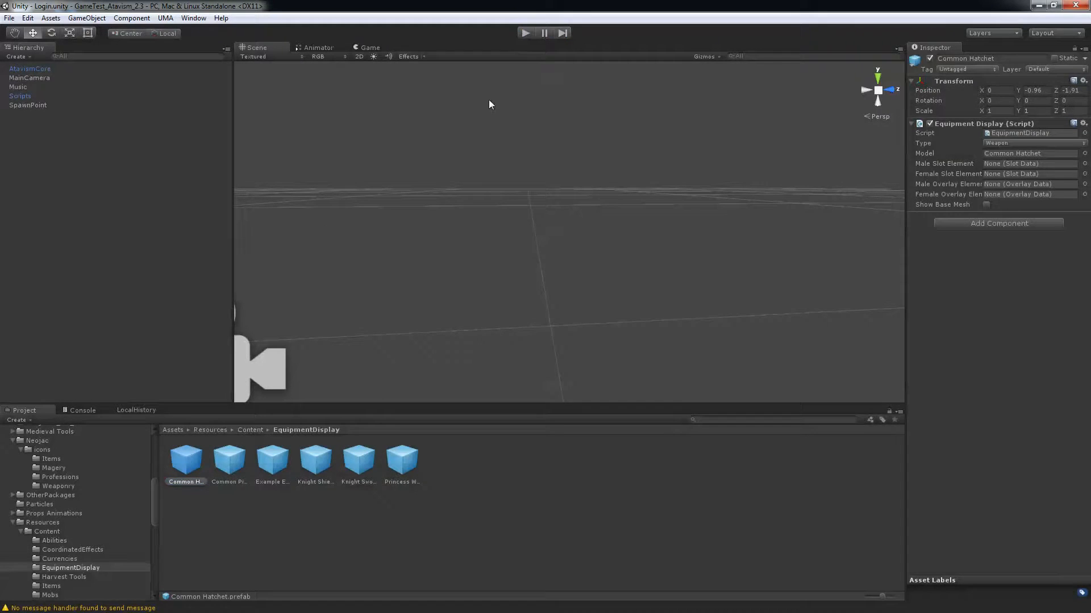
{"action": "left_click", "coordinate": [525, 33]}
{"action": "left_click", "coordinate": [532, 225]}
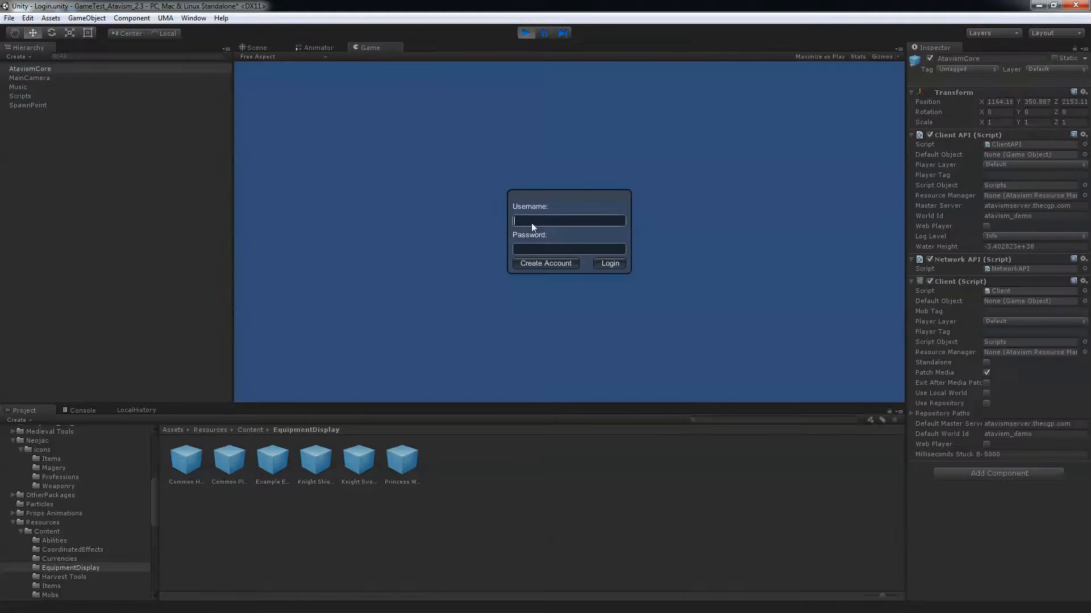
{"action": "type", "text": "New1"}
{"action": "key", "text": "Tab"}
{"action": "type", "text": "******"}
{"action": "left_click", "coordinate": [610, 263]}
Create a new female Warrior character named Testine.
{"action": "left_click", "coordinate": [301, 148]}
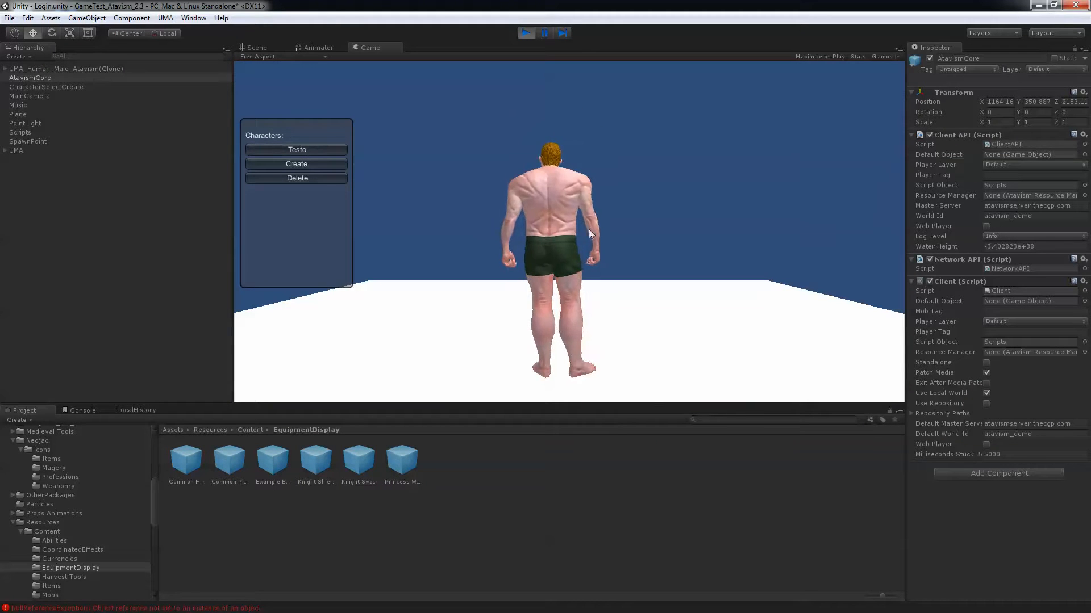
{"action": "left_click", "coordinate": [305, 163]}
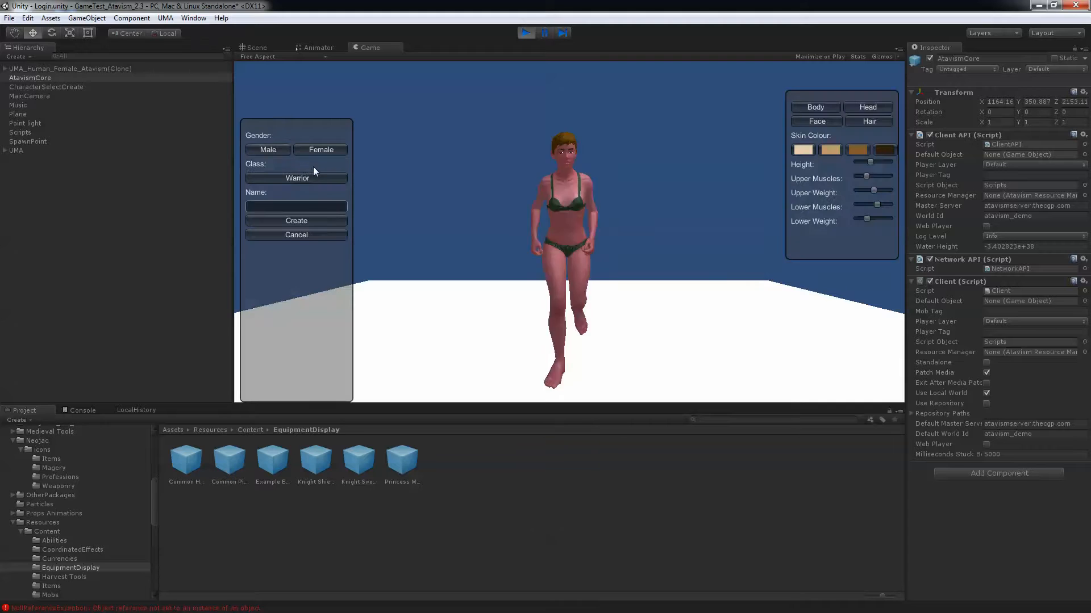
{"action": "left_click", "coordinate": [274, 205]}
{"action": "type", "text": "Testine"}
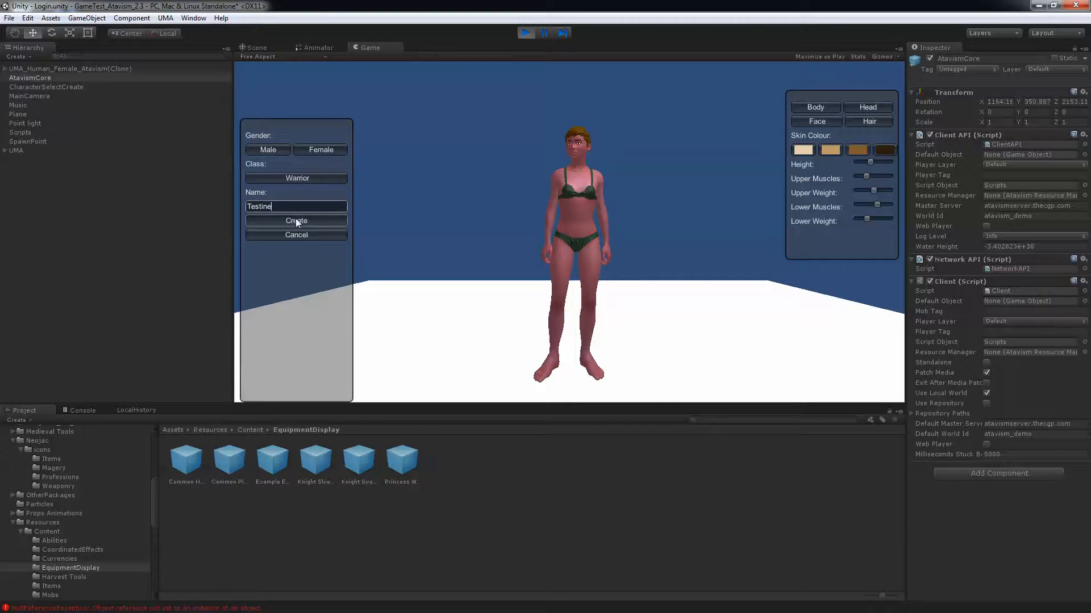
{"action": "left_click", "coordinate": [297, 221]}
Enter the game world with Testine and turn the camera to a view from behind the character.
{"action": "left_click", "coordinate": [309, 163]}
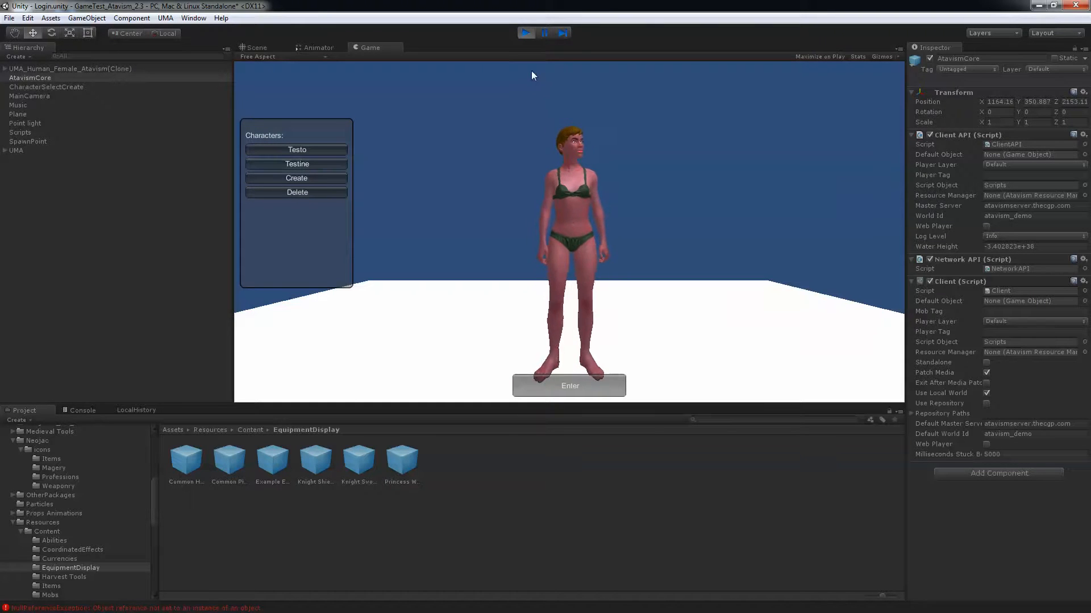
{"action": "left_click", "coordinate": [574, 384]}
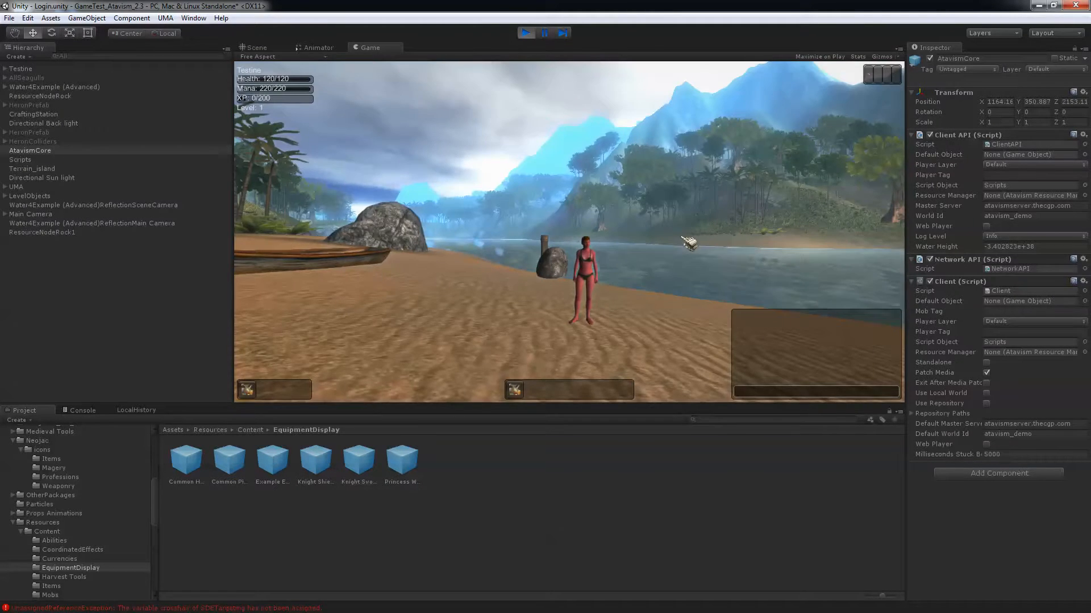
{"action": "right_click_drag", "start_coordinate": [682, 237], "coordinate": [561, 321]}
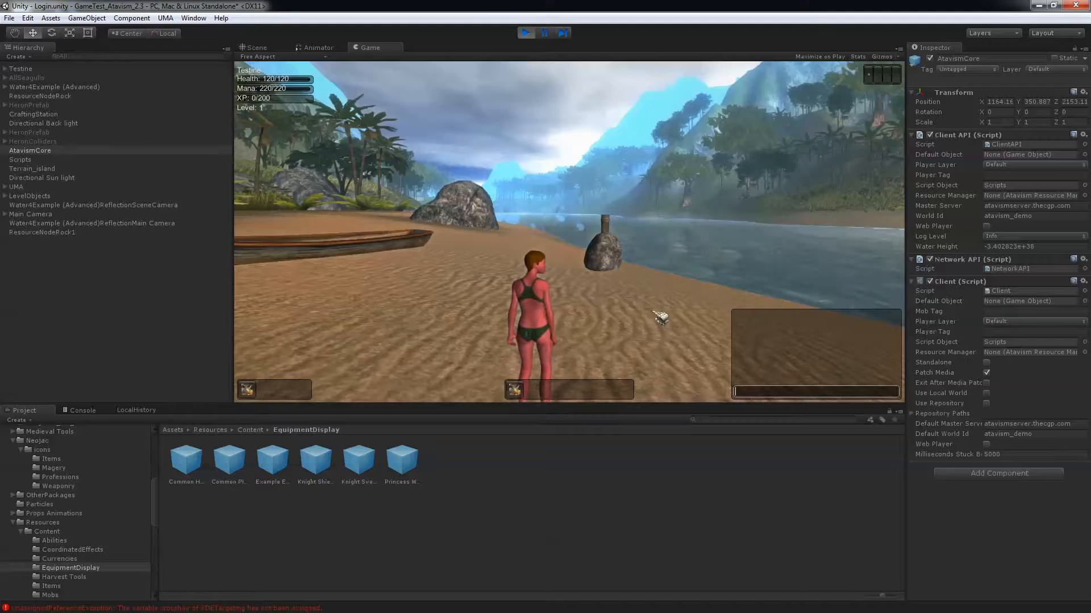
Add the hatchet to the inventory with the chat command /gi 6 and equip it from the bag.
{"action": "type", "text": "/"}
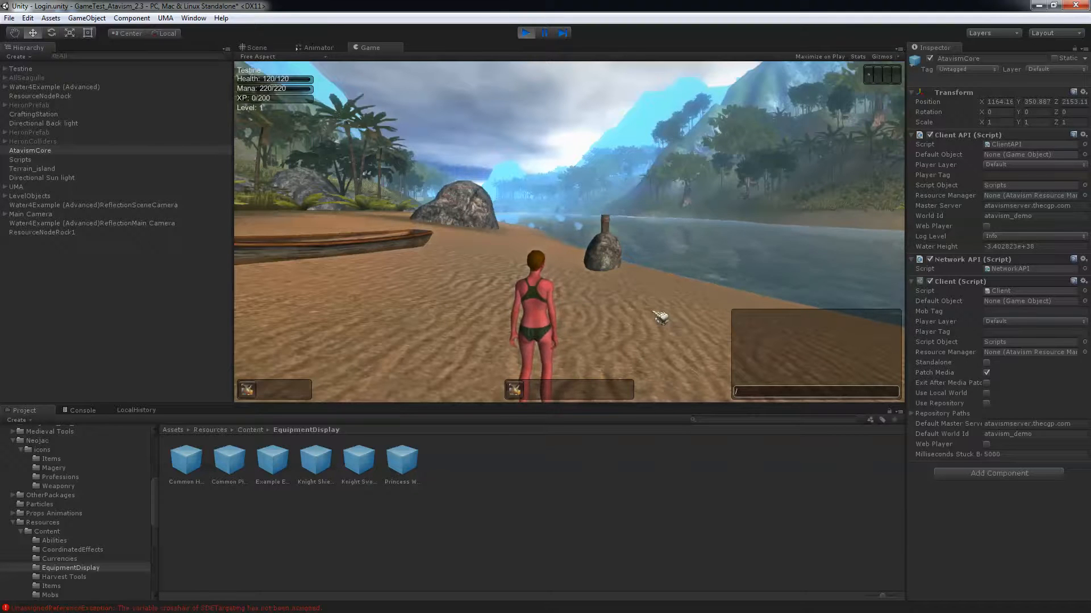
{"action": "type", "text": "gi"}
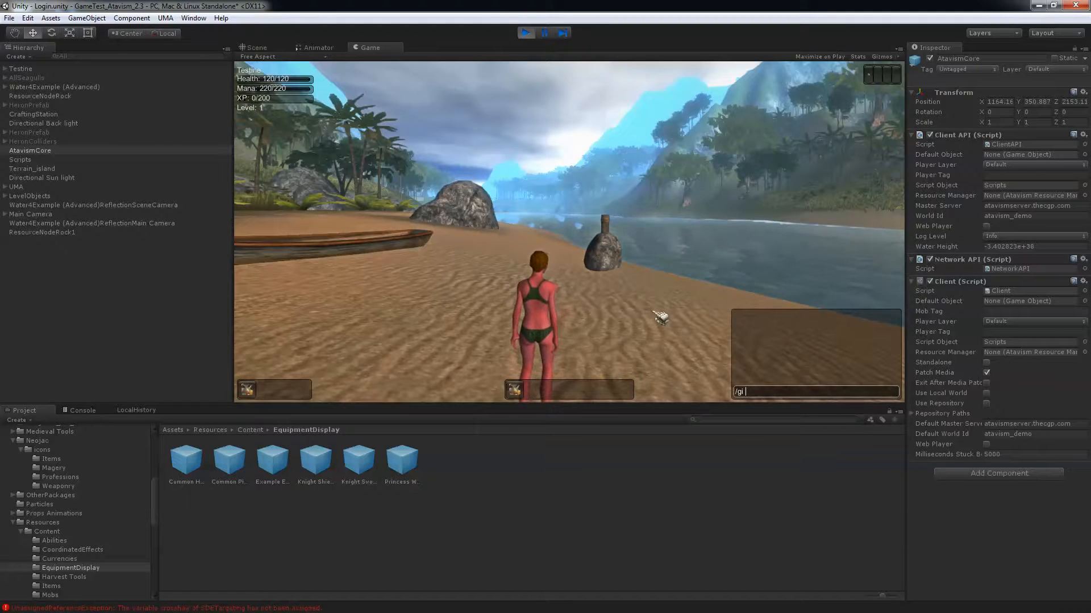
{"action": "type", "text": " 6"}
{"action": "key", "text": "Return"}
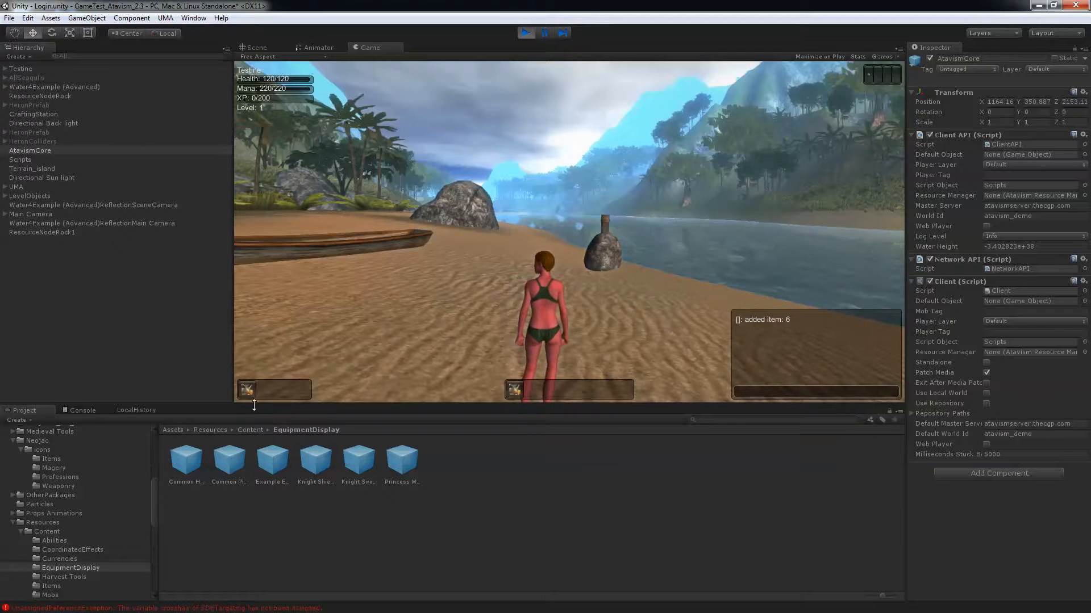
{"action": "left_click", "coordinate": [249, 391]}
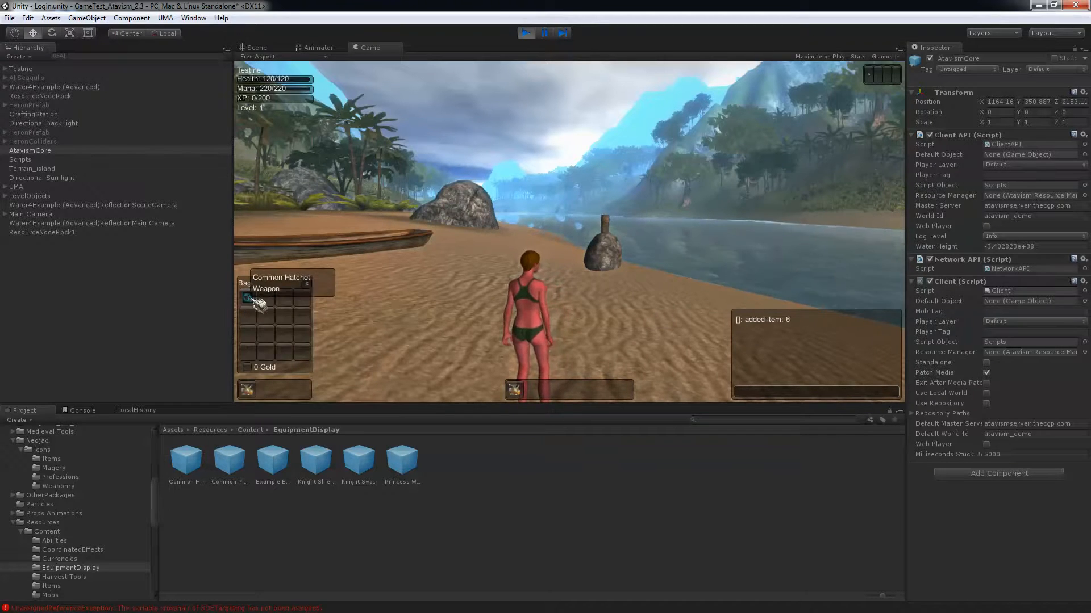
{"action": "left_click_drag", "start_coordinate": [248, 298], "coordinate": [284, 299]}
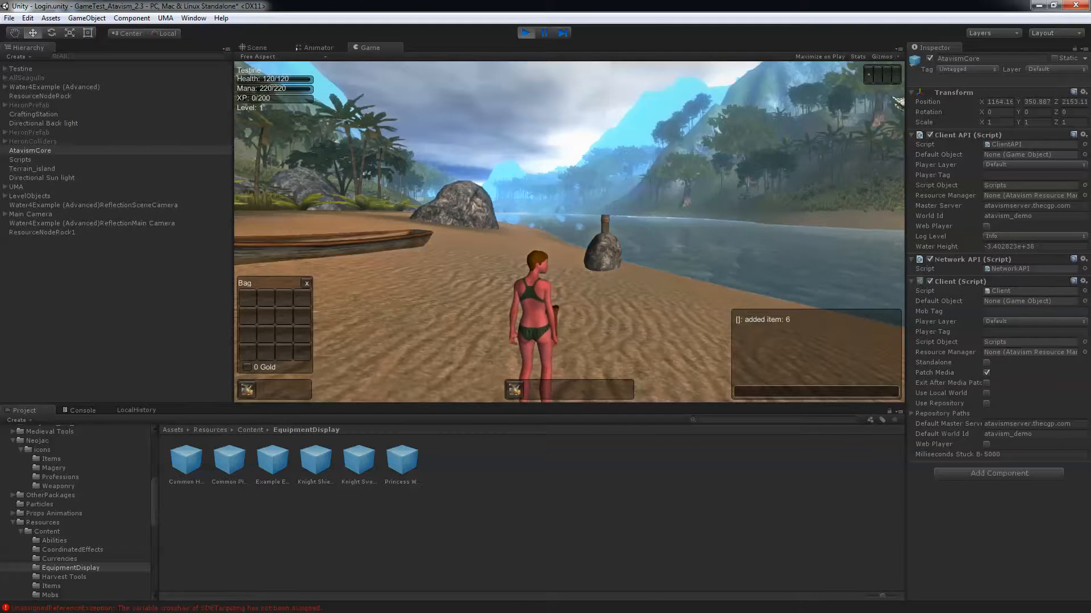
Orbit the game camera around Testine to inspect the hatchet in her hand from the side, and pause the game.
{"action": "right_click_drag", "start_coordinate": [636, 181], "coordinate": [569, 224]}
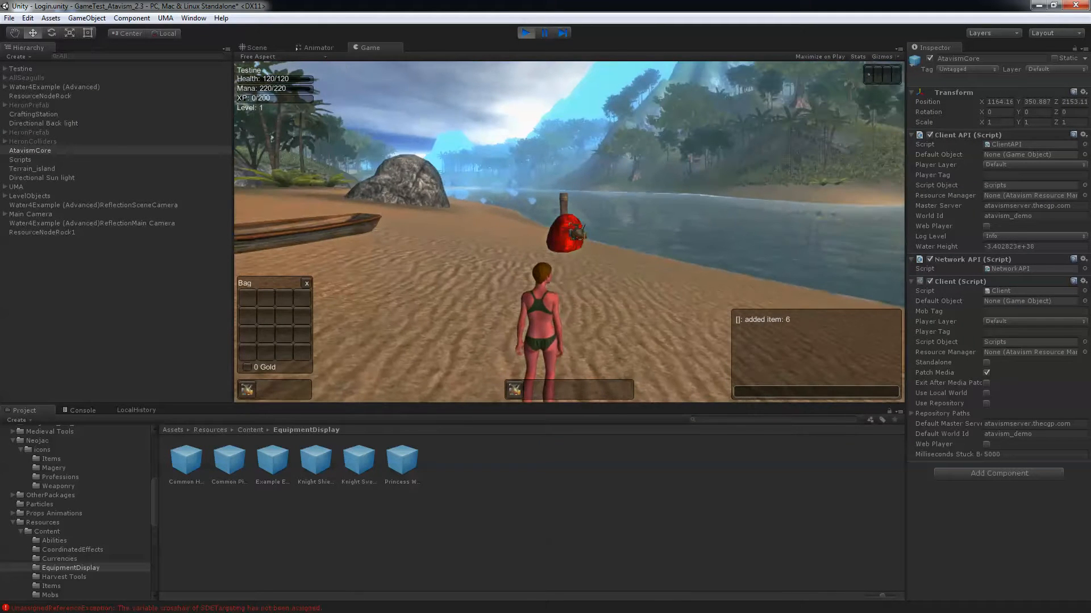
{"action": "right_click_drag", "start_coordinate": [627, 318], "coordinate": [620, 318]}
{"action": "left_click_drag", "start_coordinate": [620, 318], "coordinate": [547, 318]}
{"action": "left_click_drag", "start_coordinate": [579, 222], "coordinate": [569, 226]}
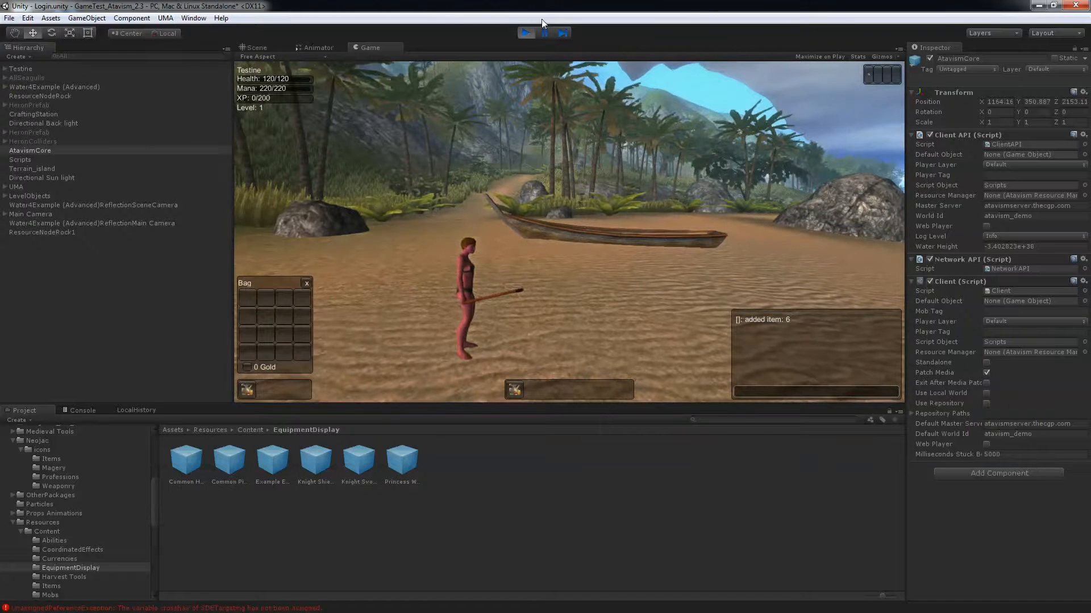
{"action": "left_click", "coordinate": [547, 37]}
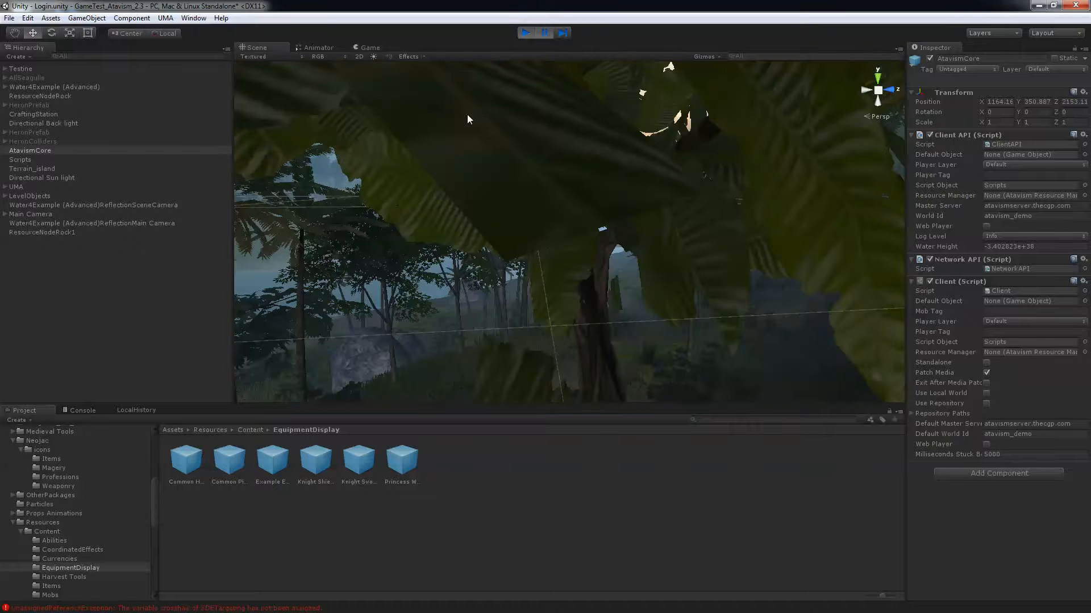
Frame the Testine character in the scene and expand her UMA_Female_Rig hierarchy down to the children of Hips.
{"action": "double_click", "coordinate": [22, 67]}
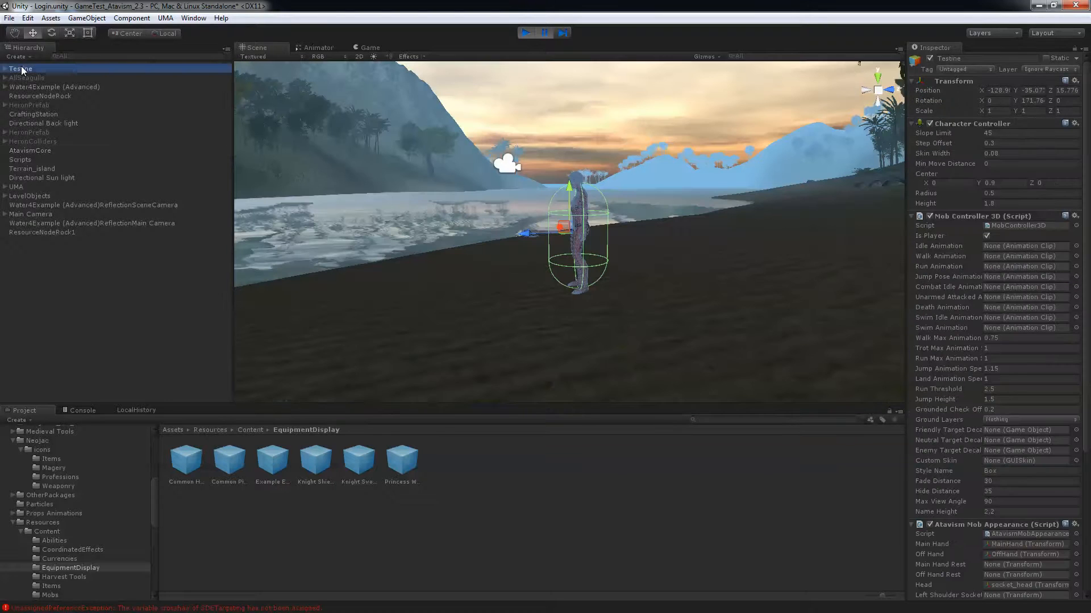
{"action": "left_click", "coordinate": [5, 69]}
{"action": "left_click", "coordinate": [12, 78]}
{"action": "left_click", "coordinate": [20, 87]}
{"action": "left_click", "coordinate": [28, 96]}
{"action": "left_click", "coordinate": [37, 106]}
{"action": "left_click", "coordinate": [44, 114]}
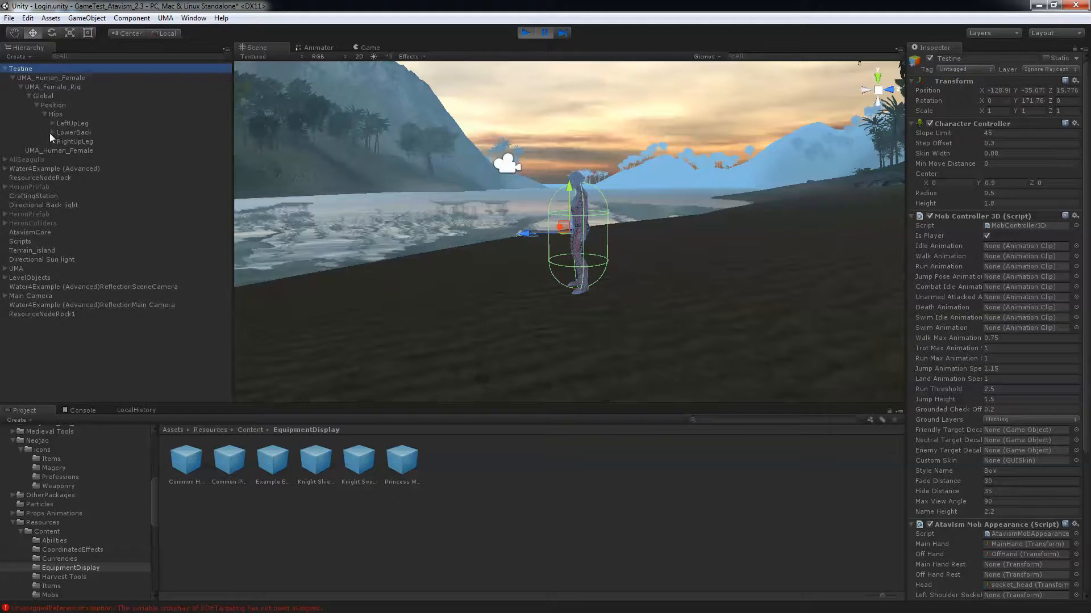
Expand the rig from LowerBack through the right arm to MainHand under RightHand, and select Common Hatchet(Clone).
{"action": "left_click", "coordinate": [52, 132]}
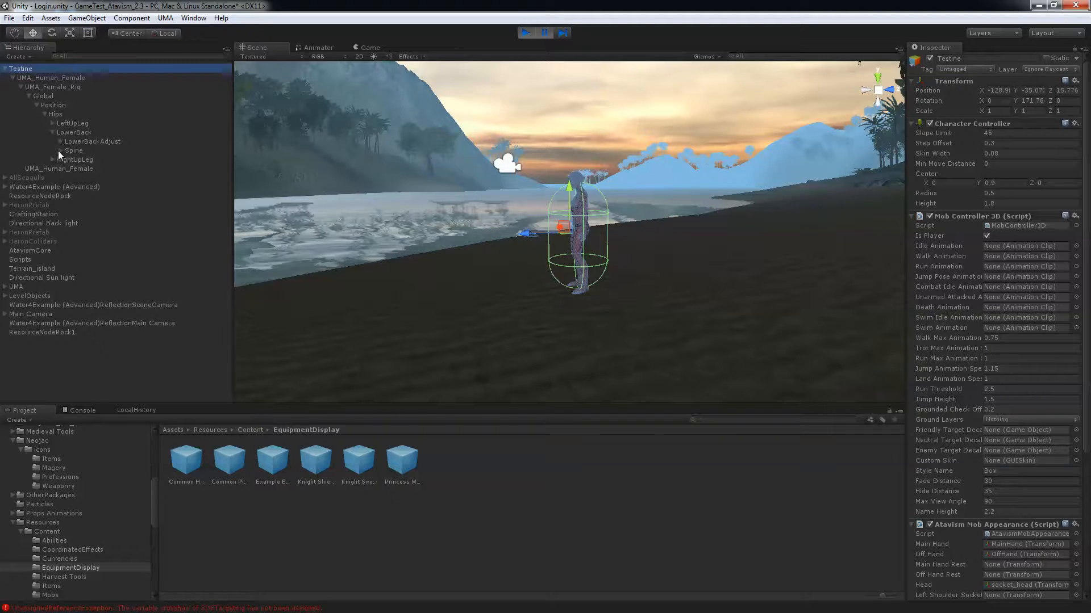
{"action": "left_click", "coordinate": [60, 151]}
{"action": "left_click", "coordinate": [67, 160]}
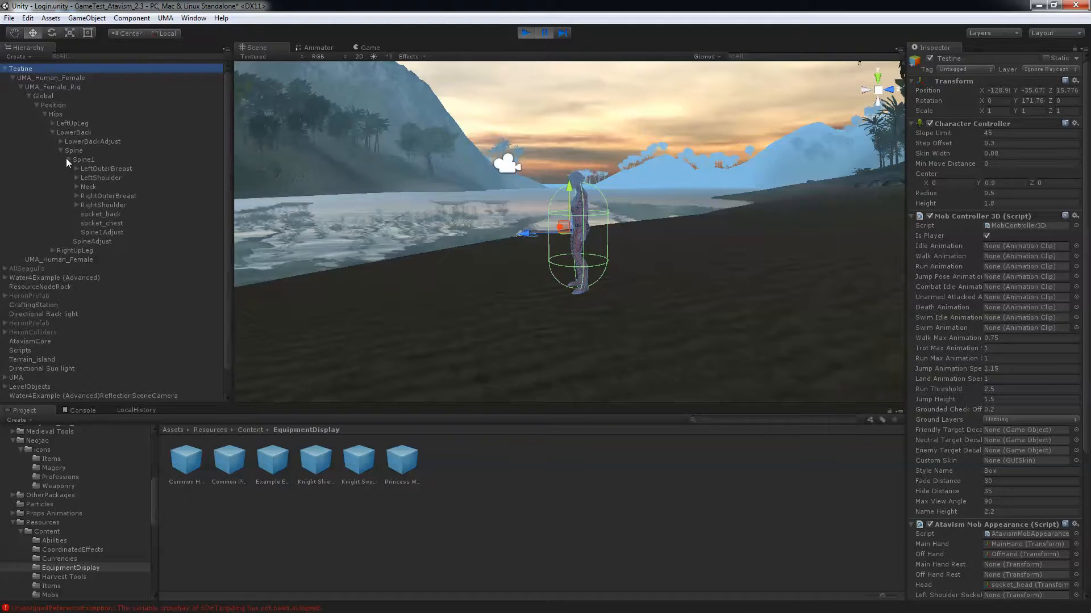
{"action": "left_click", "coordinate": [77, 205]}
{"action": "left_click", "coordinate": [84, 215]}
{"action": "left_click", "coordinate": [93, 233]}
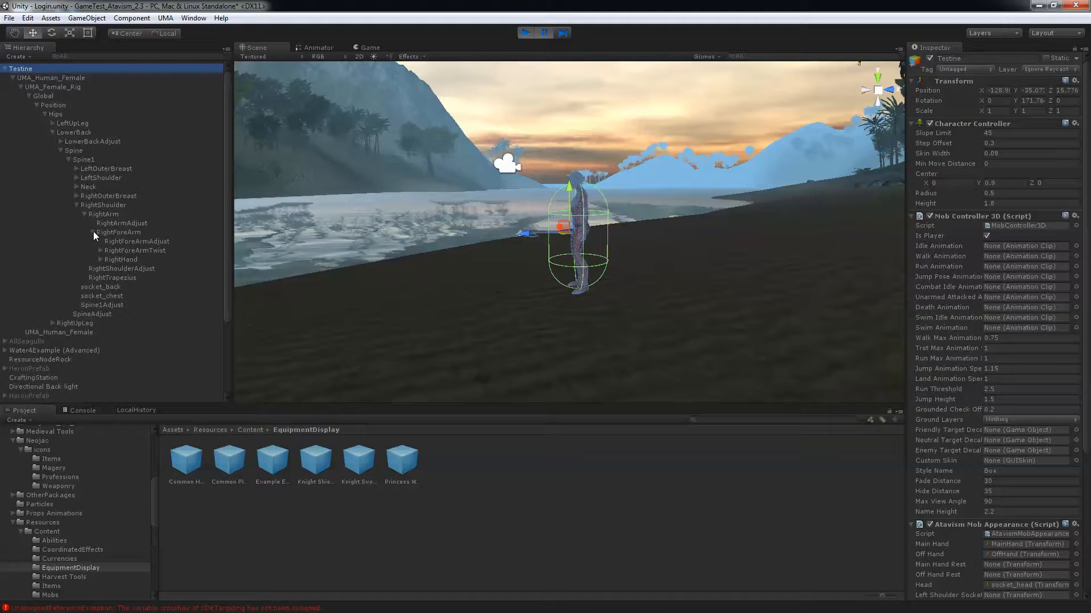
{"action": "left_click", "coordinate": [100, 259]}
{"action": "left_click", "coordinate": [108, 269]}
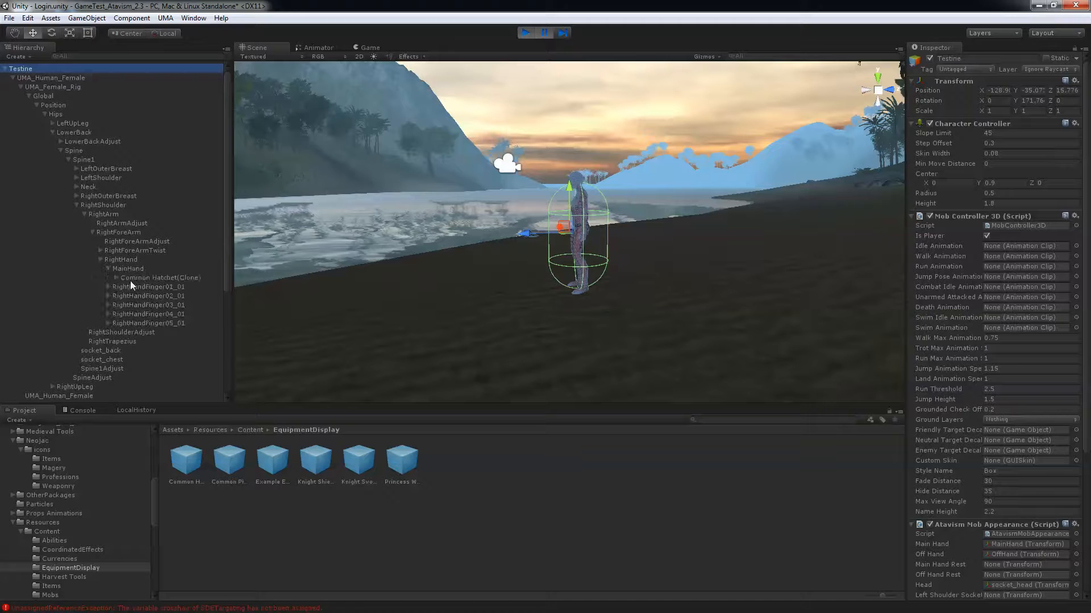
{"action": "left_click", "coordinate": [131, 278]}
Set the Y rotation of the hatchet child inside Common Hatchet(Clone) to 90.
{"action": "left_click_drag", "start_coordinate": [713, 250], "coordinate": [373, 246], "text": "alt"}
{"action": "mouse_move", "coordinate": [540, 233]}
{"action": "right_mouse_down"}
{"action": "mouse_move", "coordinate": [499, 227]}
{"action": "mouse_move", "coordinate": [509, 231]}
{"action": "mouse_move", "coordinate": [497, 272]}
{"action": "mouse_move", "coordinate": [518, 250]}
{"action": "right_mouse_up"}
{"action": "key", "text": "w"}
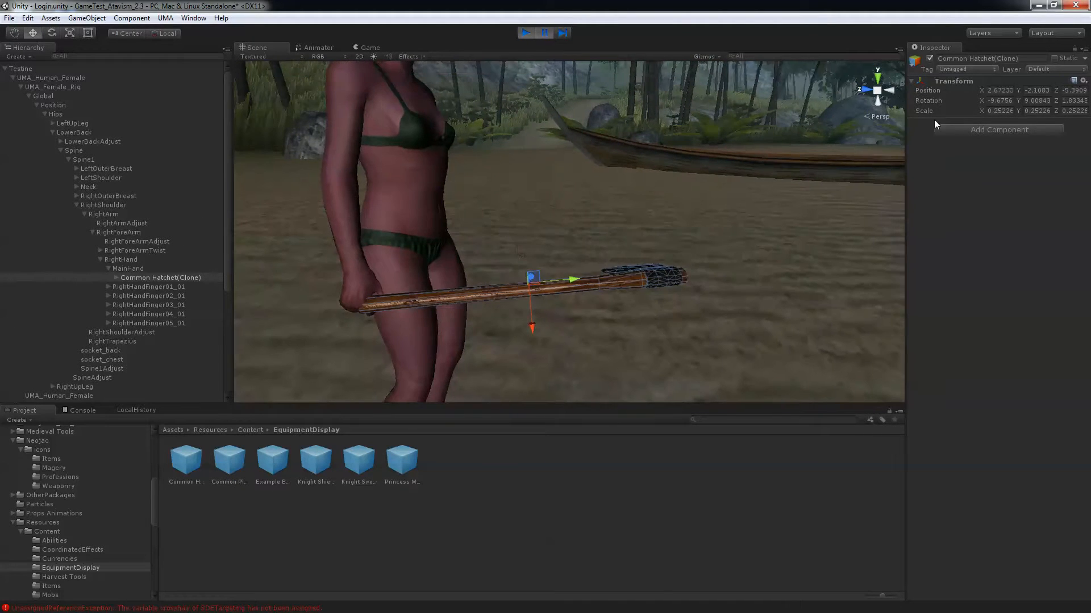
{"action": "left_click", "coordinate": [151, 278]}
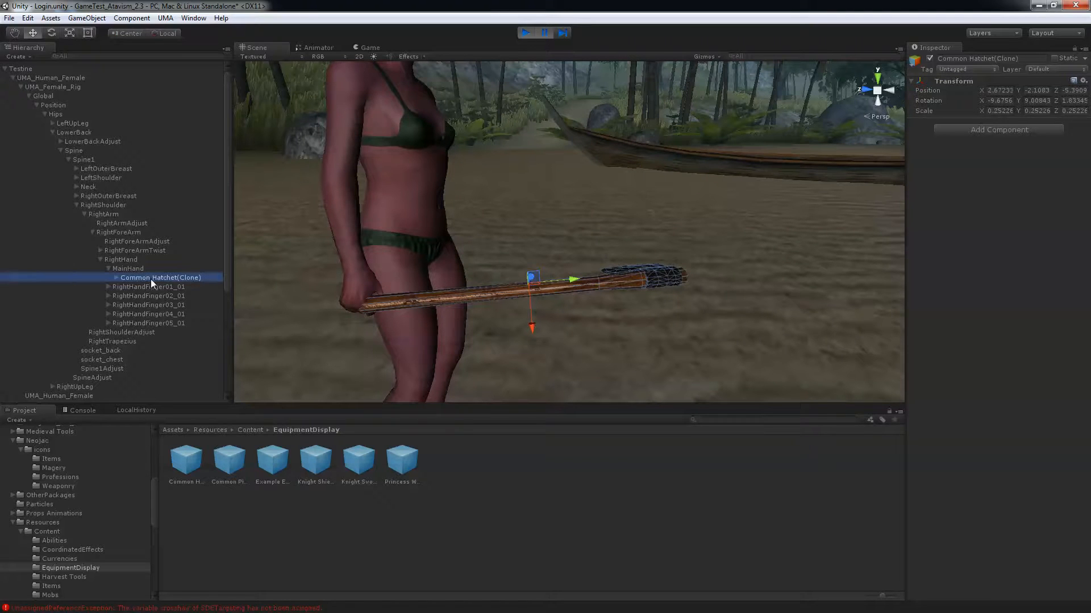
{"action": "left_click", "coordinate": [115, 279]}
{"action": "left_click", "coordinate": [138, 285]}
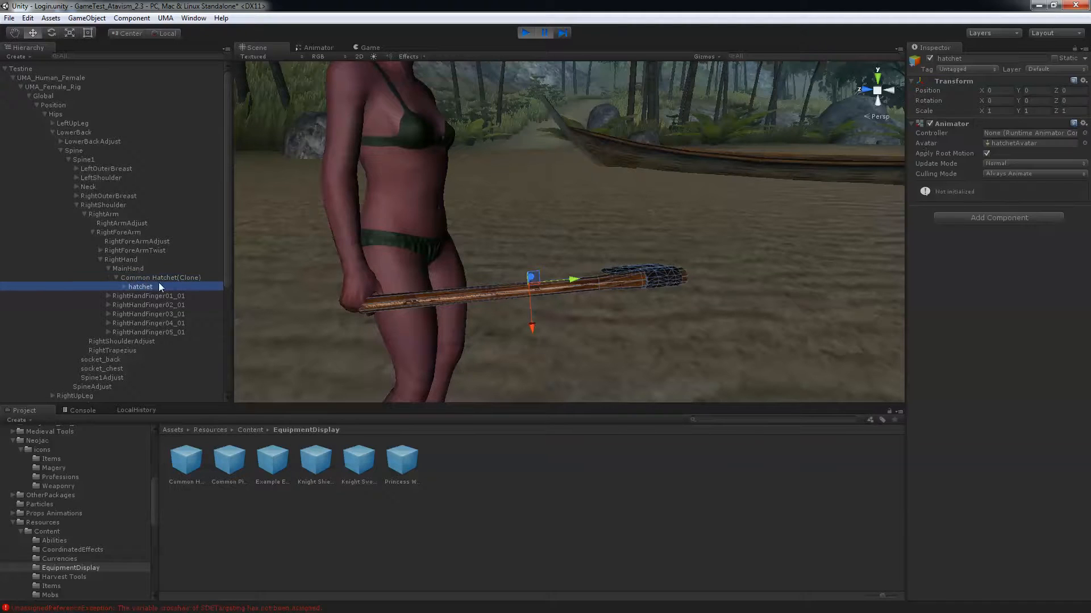
{"action": "left_click", "coordinate": [1029, 100]}
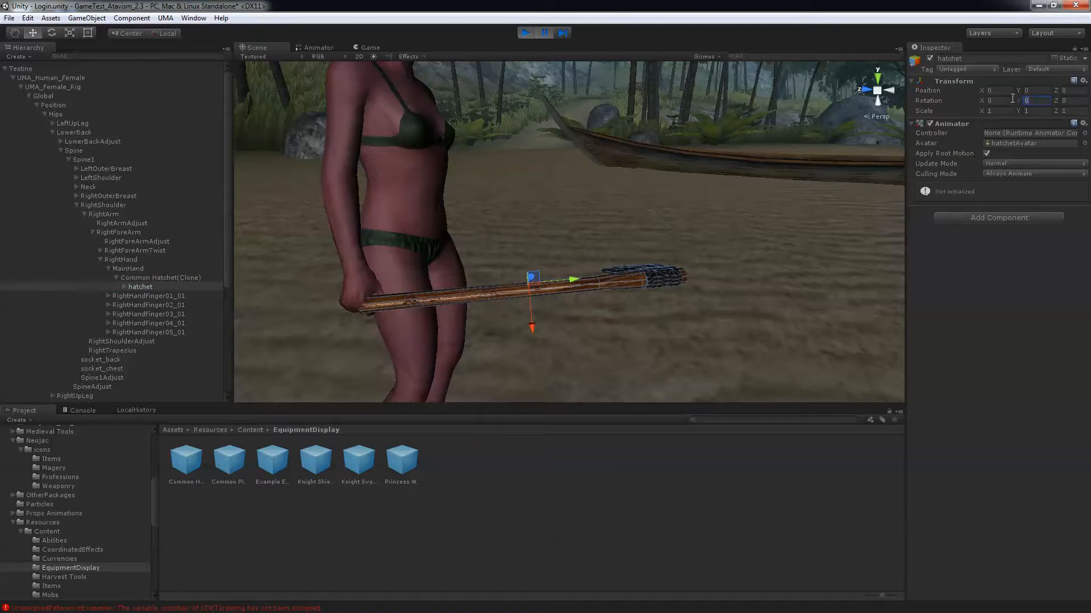
{"action": "type", "text": "90"}
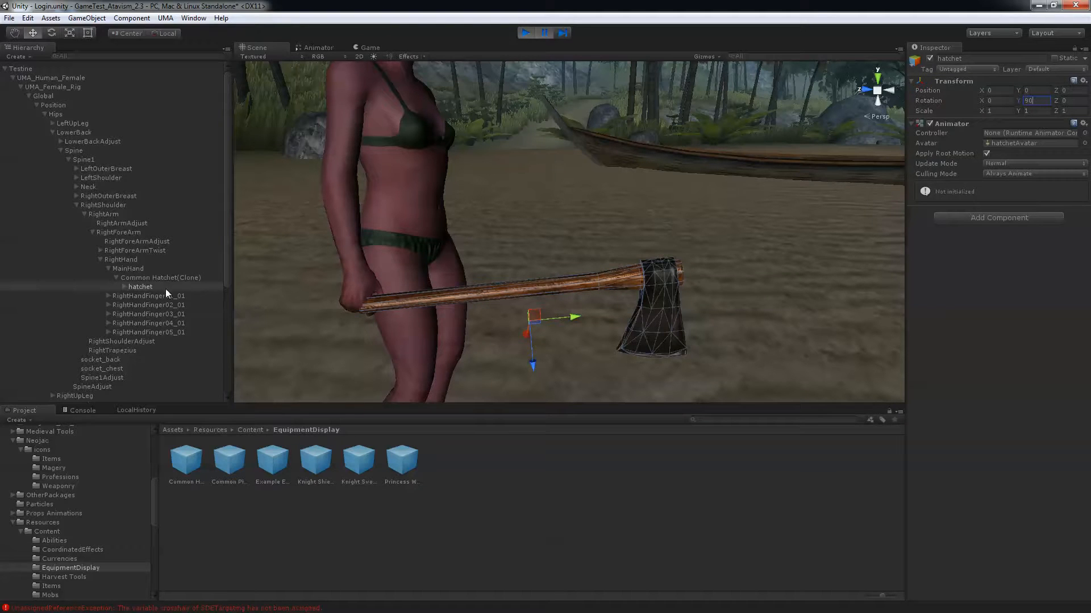
Move the hatchet child so the hand grips the handle, at about X -0.052, Y -0.376, Z 0.077.
{"action": "left_click_drag", "start_coordinate": [574, 319], "coordinate": [544, 321]}
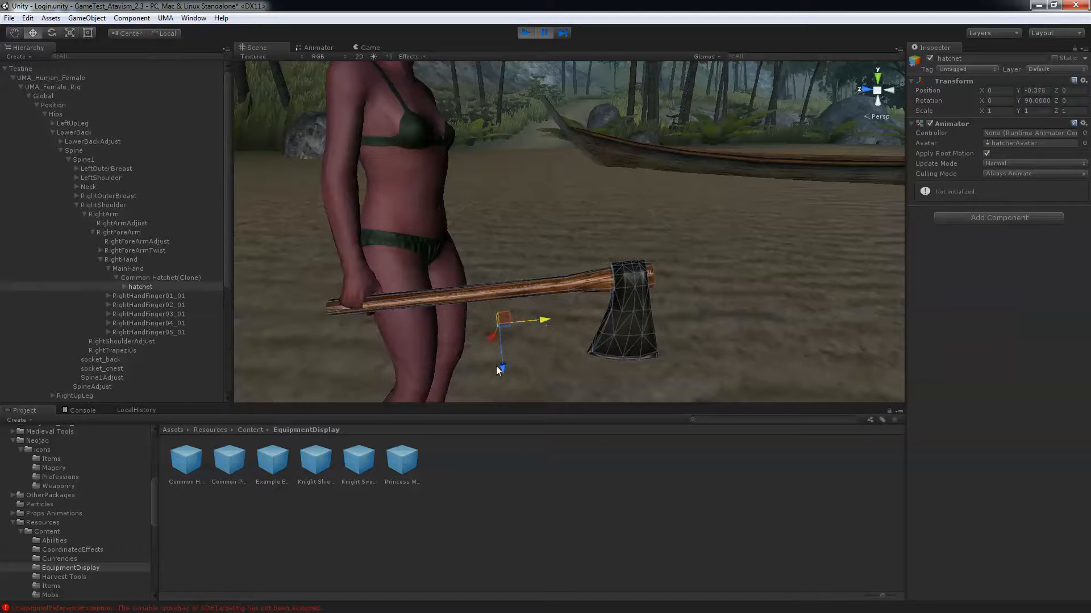
{"action": "left_click_drag", "start_coordinate": [503, 371], "coordinate": [493, 333]}
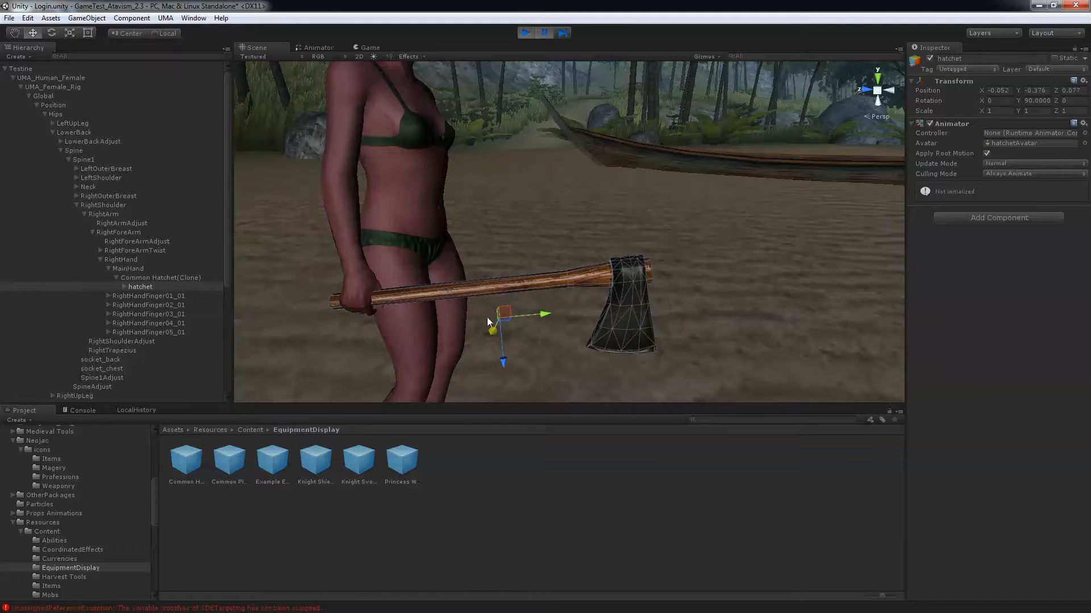
{"action": "left_click_drag", "start_coordinate": [498, 234], "coordinate": [641, 240], "text": "alt"}
{"action": "left_click_drag", "start_coordinate": [583, 233], "coordinate": [782, 159], "text": "alt"}
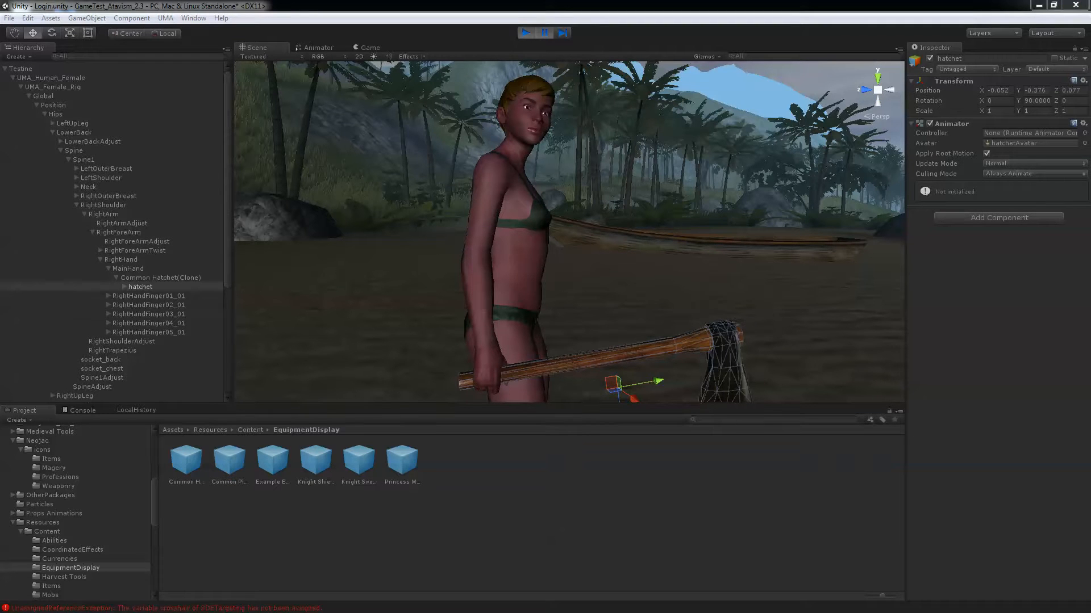
Switch to Notepad and record the hatchet's position offsets -.052, -.376, 0.077 and its rotation of 90.
{"action": "left_click_drag", "start_coordinate": [0, 166], "coordinate": [315, 176]}
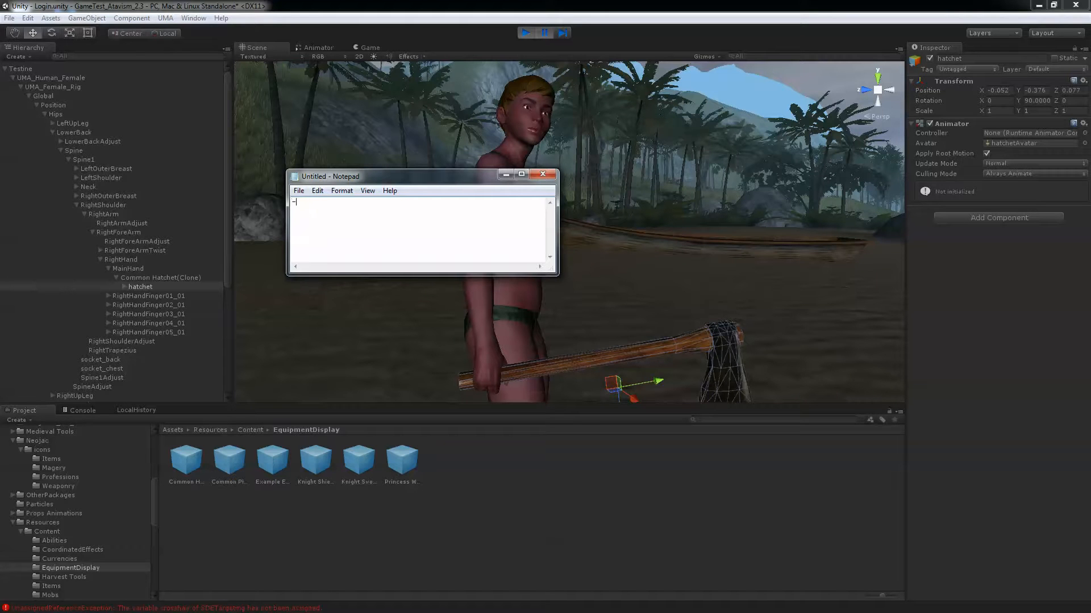
{"action": "type", "text": "-.052,"}
{"action": "type", "text": " -"}
{"action": "type", "text": ".0"}
{"action": "type", "text": "376"}
{"action": "type", "text": ", 0.0"}
{"action": "type", "text": "77"}
{"action": "type", "text": "=90"}
{"action": "left_click_drag", "start_coordinate": [381, 178], "coordinate": [0, 199]}
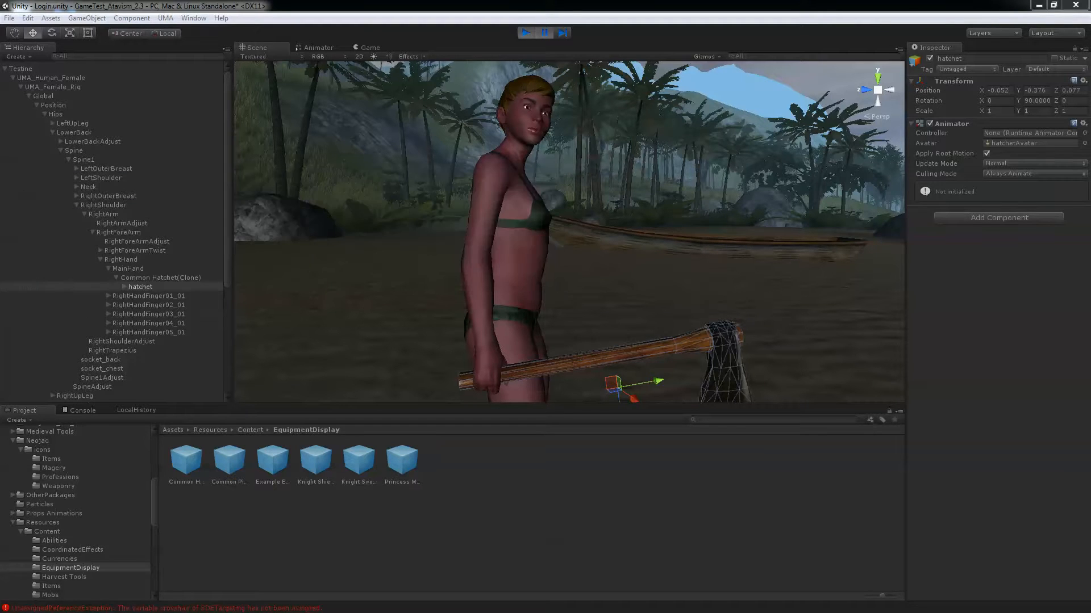
Select the hatchet child of the Common Hatchet prefab in the Harvest Tools folder.
{"action": "left_click", "coordinate": [562, 33]}
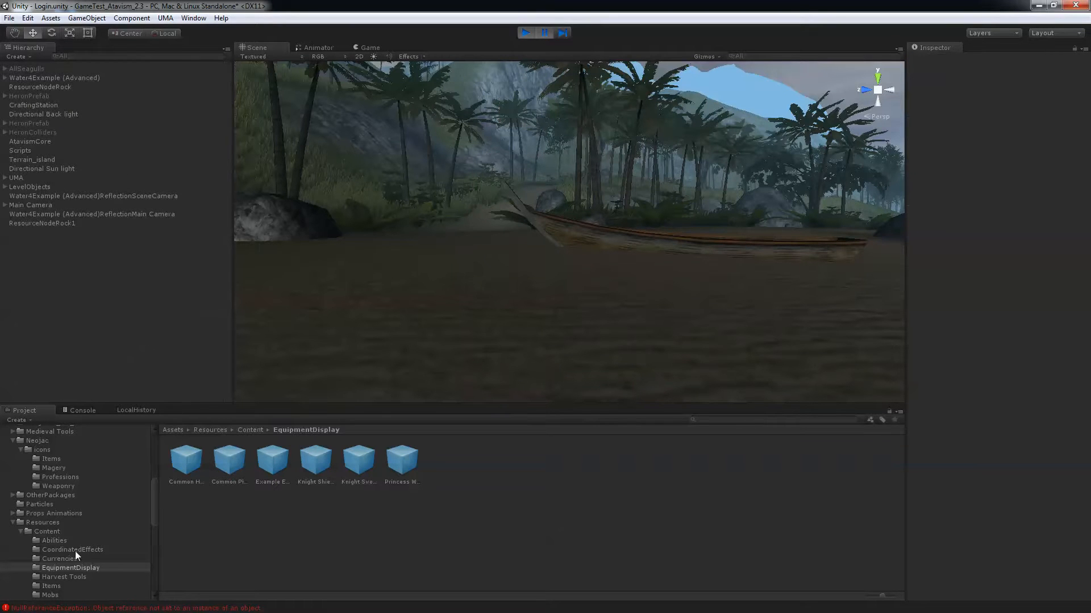
{"action": "left_click", "coordinate": [59, 577]}
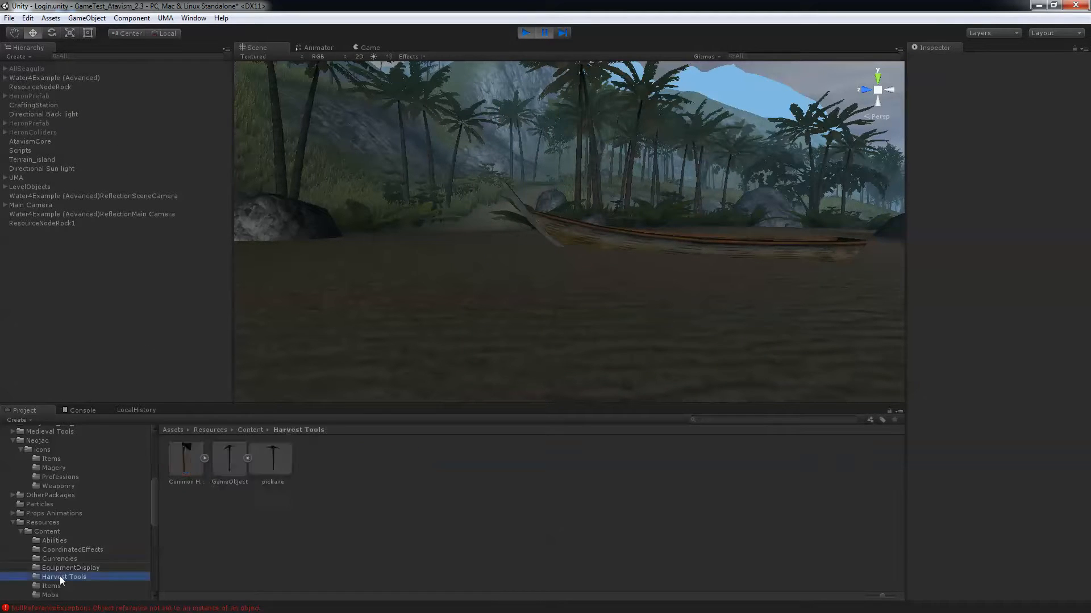
{"action": "left_click", "coordinate": [191, 462]}
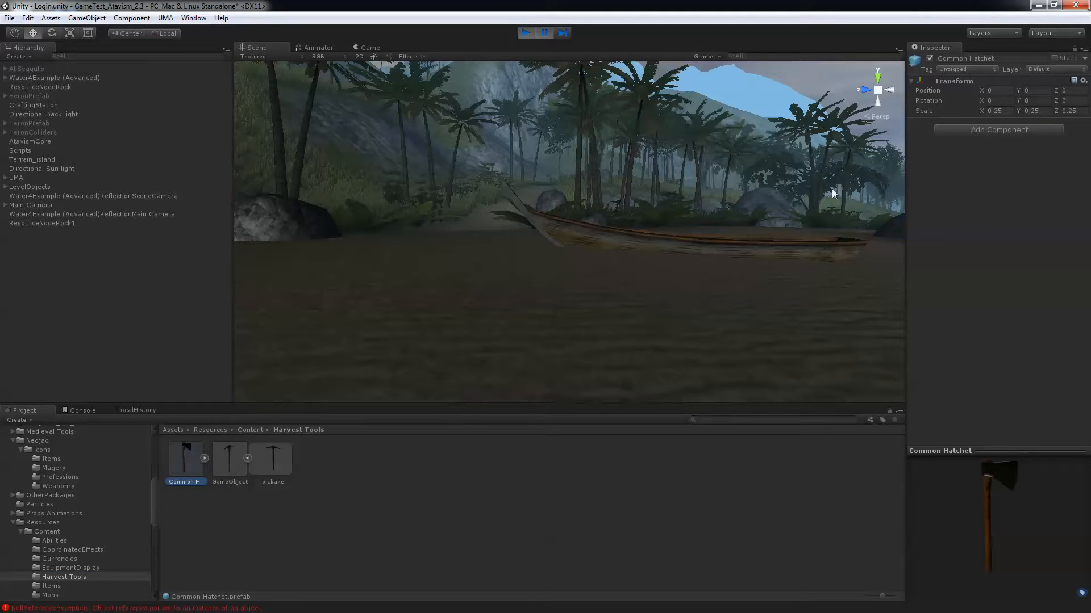
{"action": "left_click", "coordinate": [204, 459]}
{"action": "left_click", "coordinate": [230, 460]}
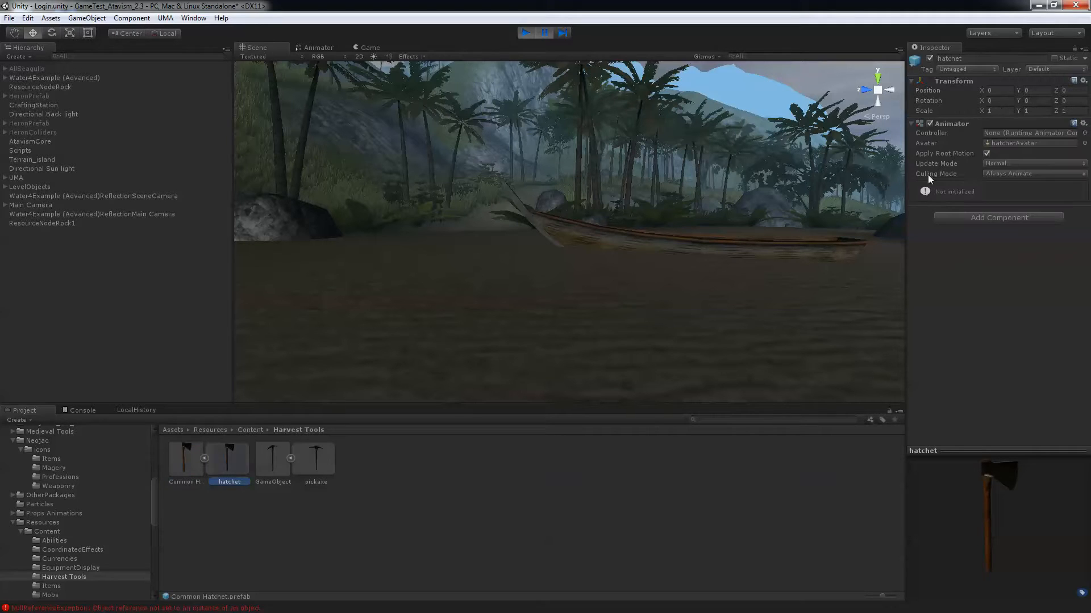
Set the prefab's hatchet child to position X -0.052, Y -0.376, Z 0.077 and Y rotation 90.
{"action": "left_click", "coordinate": [1004, 90]}
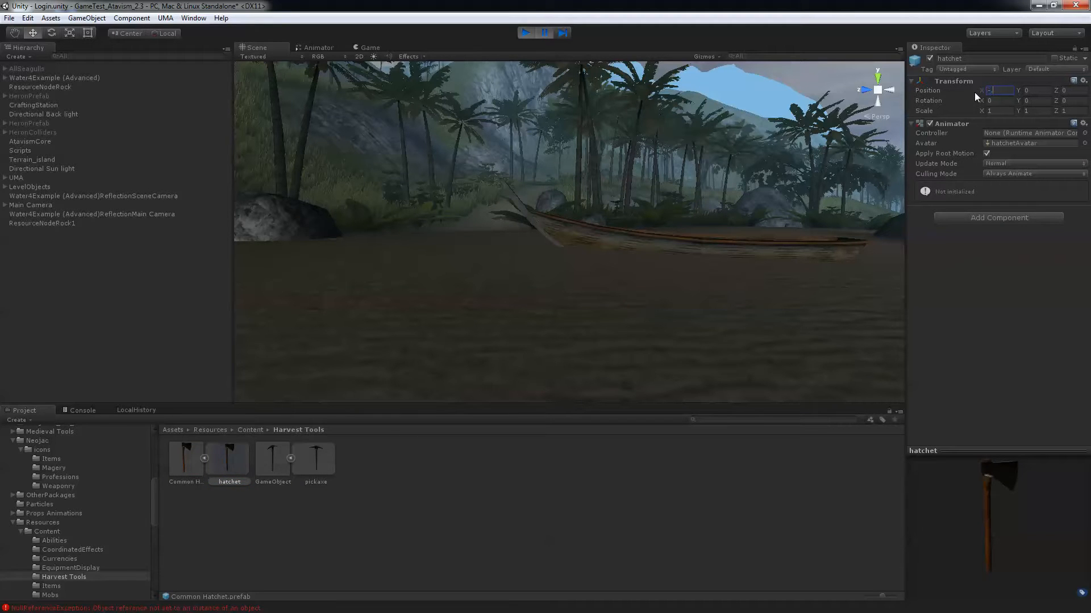
{"action": "key", "text": "Tab"}
{"action": "type", "text": "-.0"}
{"action": "type", "text": "7"}
{"action": "key", "text": "BackSpace"}
{"action": "key", "text": "BackSpace"}
{"action": "type", "text": "376"}
{"action": "key", "text": "Tab"}
{"action": "type", "text": "0.0"}
{"action": "left_click", "coordinate": [1033, 99]}
{"action": "type", "text": "90"}
{"action": "key", "text": "Return"}
Restart play mode and log in to the game with the account's username and password.
{"action": "left_click", "coordinate": [564, 36]}
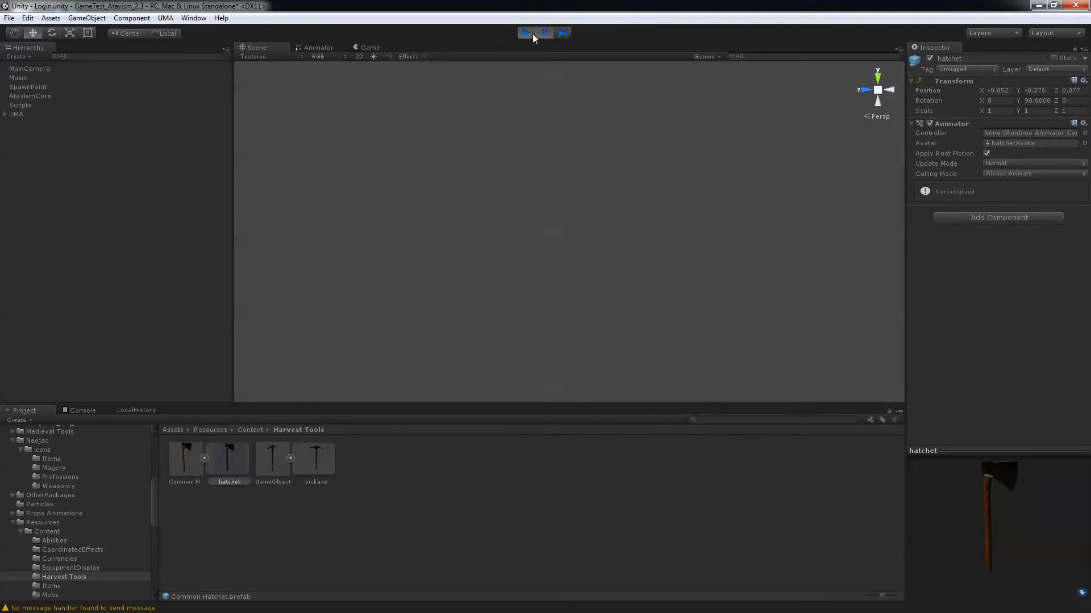
{"action": "left_click", "coordinate": [531, 33]}
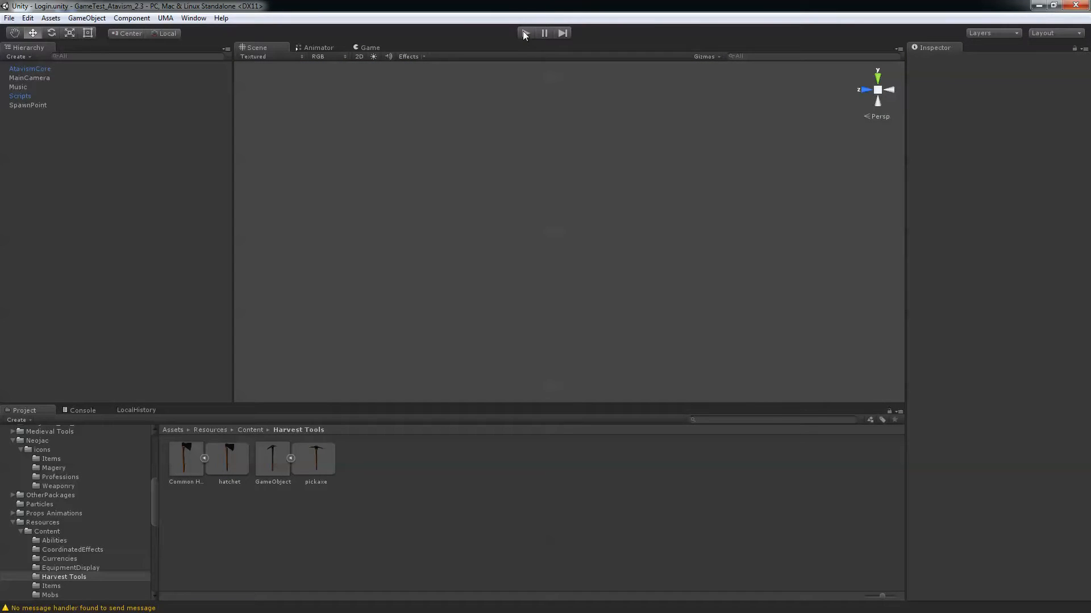
{"action": "left_click", "coordinate": [523, 33]}
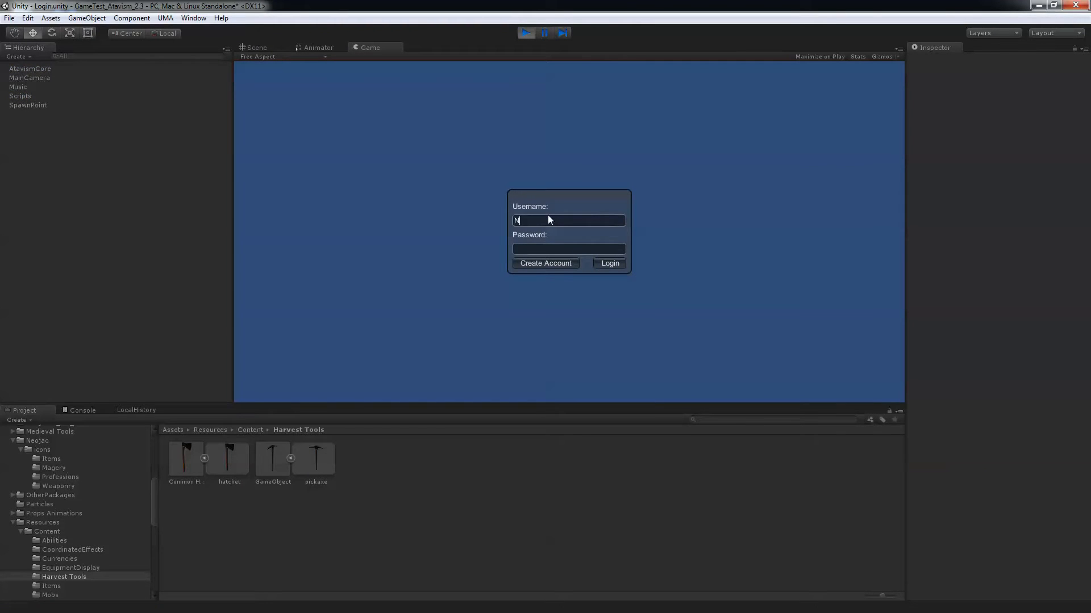
{"action": "type", "text": "1"}
{"action": "key", "text": "Tab"}
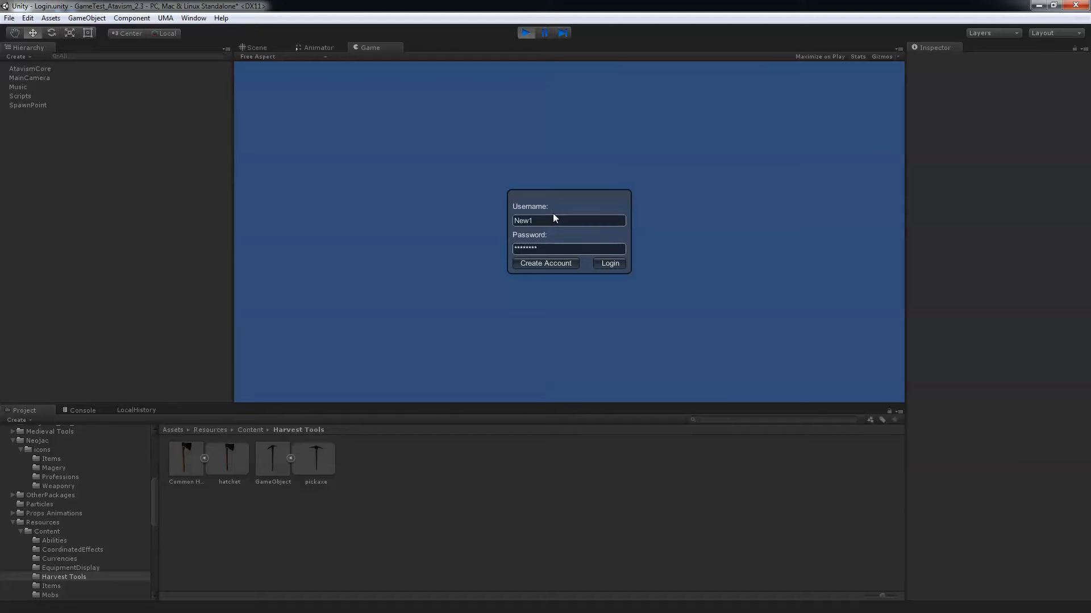
{"action": "left_click", "coordinate": [615, 265]}
Select Testine and rotate her preview, then enter the game world and orbit the camera to check the held hatchet.
{"action": "left_click", "coordinate": [297, 166]}
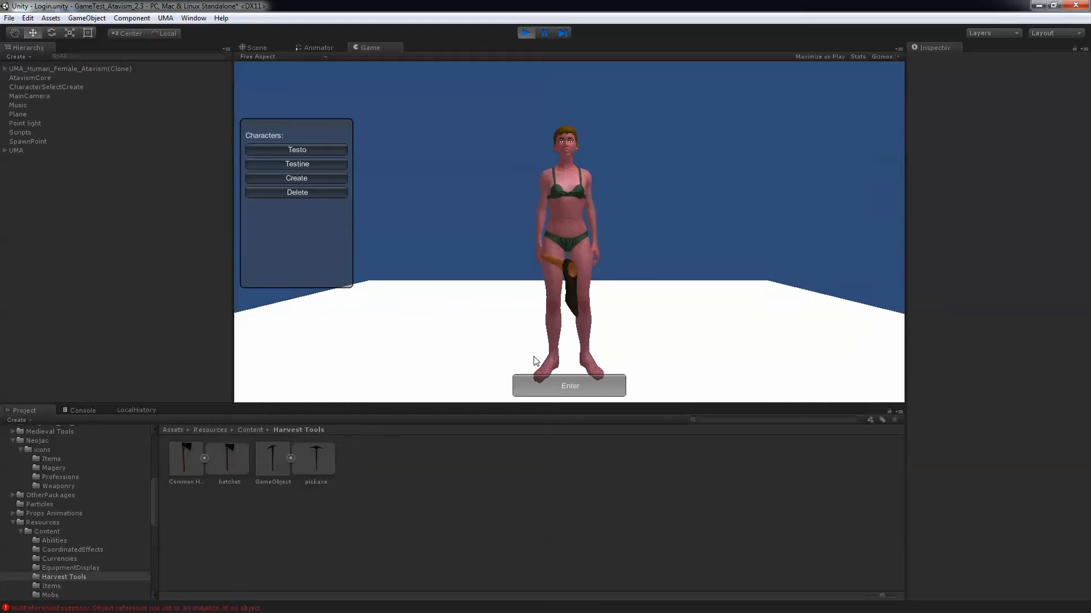
{"action": "left_click_drag", "start_coordinate": [548, 242], "coordinate": [384, 249]}
{"action": "left_click_drag", "start_coordinate": [548, 230], "coordinate": [474, 238]}
{"action": "left_click", "coordinate": [577, 386]}
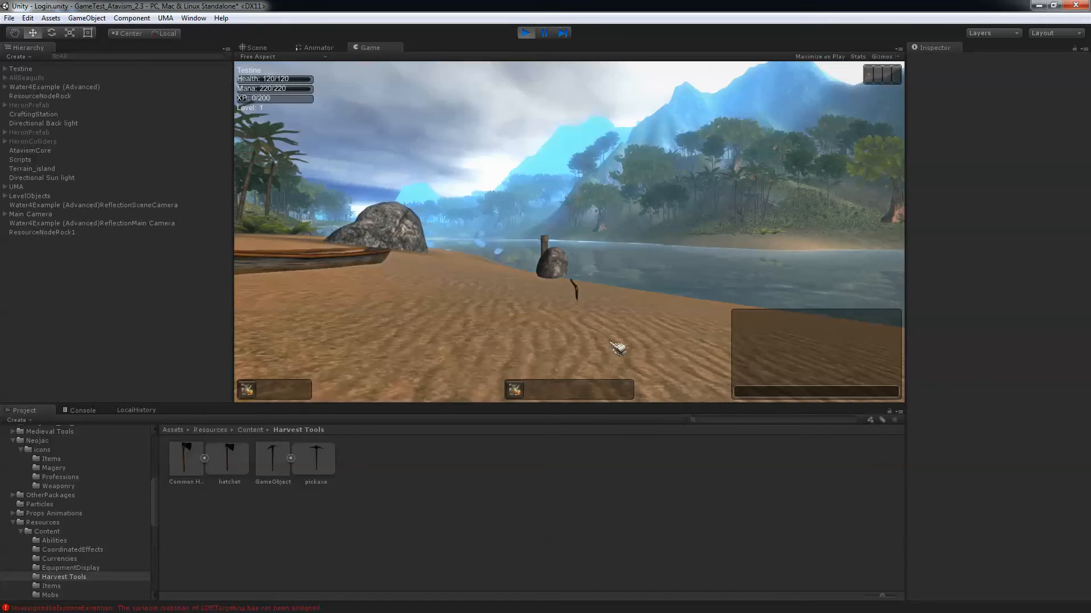
{"action": "mouse_move", "coordinate": [649, 237]}
{"action": "right_mouse_down"}
{"action": "mouse_move", "coordinate": [577, 227]}
{"action": "mouse_move", "coordinate": [533, 267]}
{"action": "mouse_move", "coordinate": [499, 261]}
{"action": "mouse_move", "coordinate": [511, 210]}
{"action": "mouse_move", "coordinate": [529, 219]}
{"action": "mouse_move", "coordinate": [523, 233]}
{"action": "mouse_move", "coordinate": [577, 224]}
{"action": "right_mouse_up"}
{"action": "scroll", "coordinate": [577, 227], "scroll_direction": "up", "scroll_amount": 3}
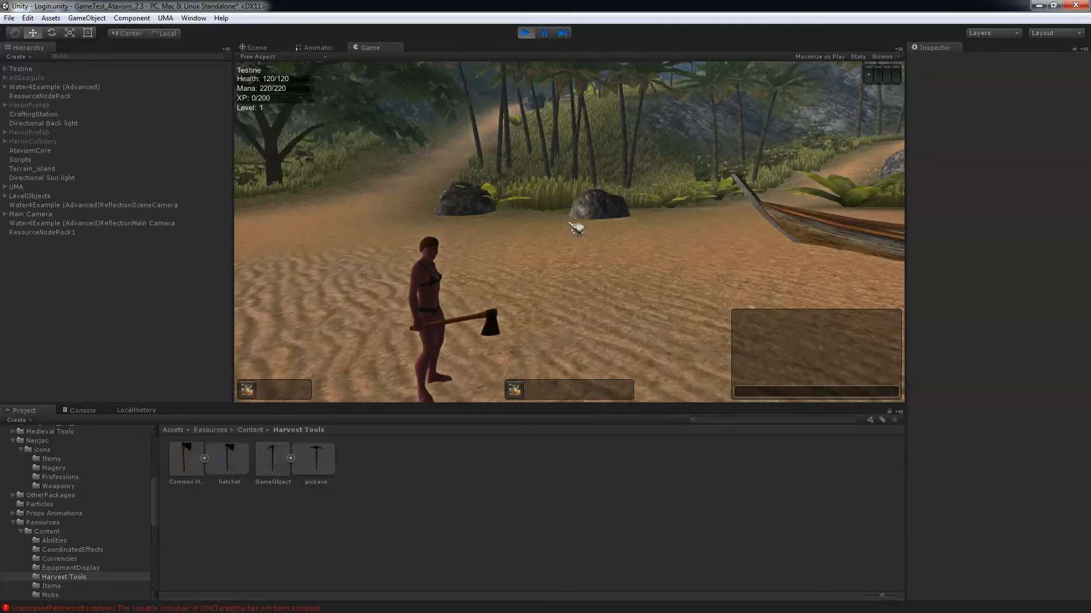